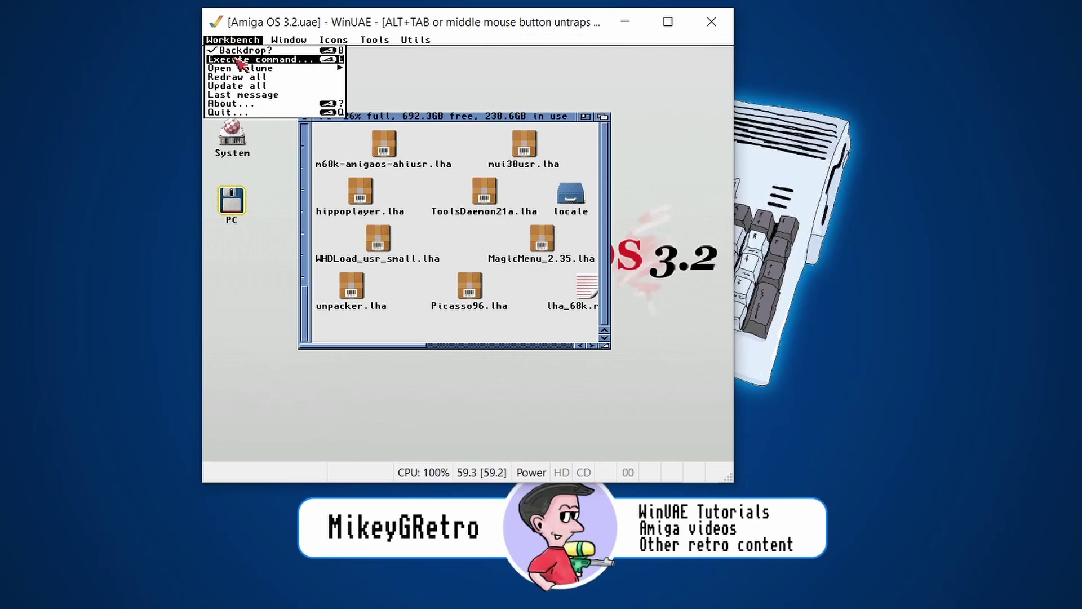
Step: Extract mui38usr.lha in a new PC-drawer shell with 'lha x mui38usr.lha', then close the shell
right_click(232, 52)
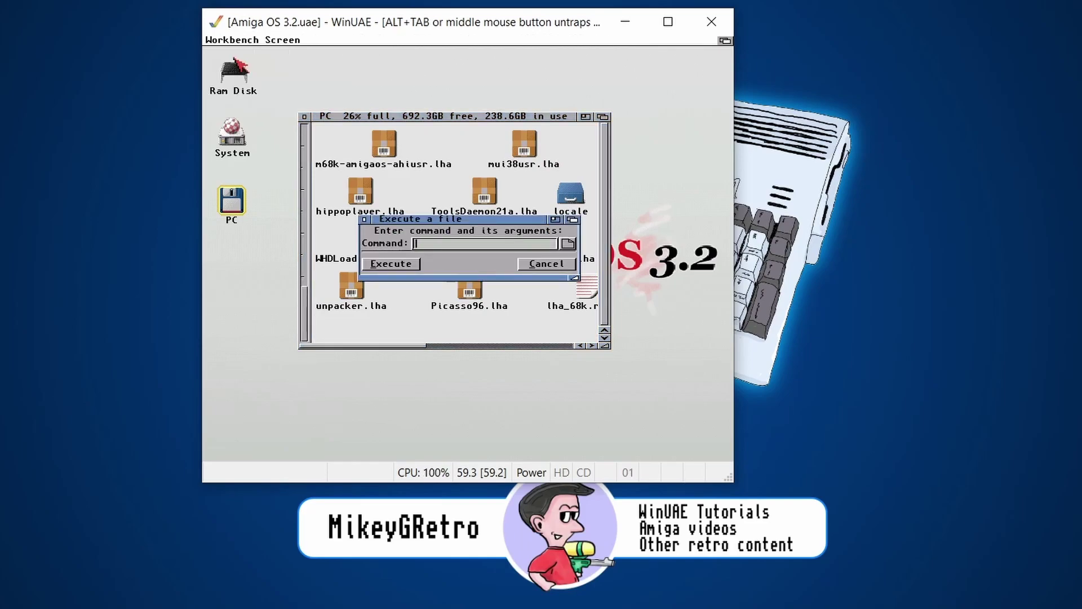
key("Return")
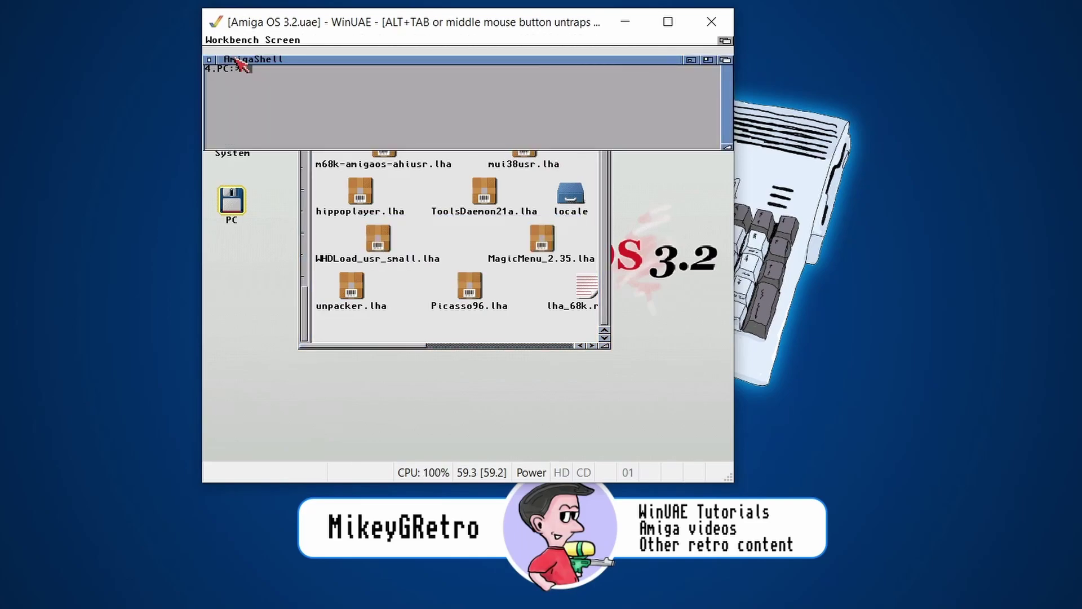
type("lha x mui38usr.lha")
key("Return")
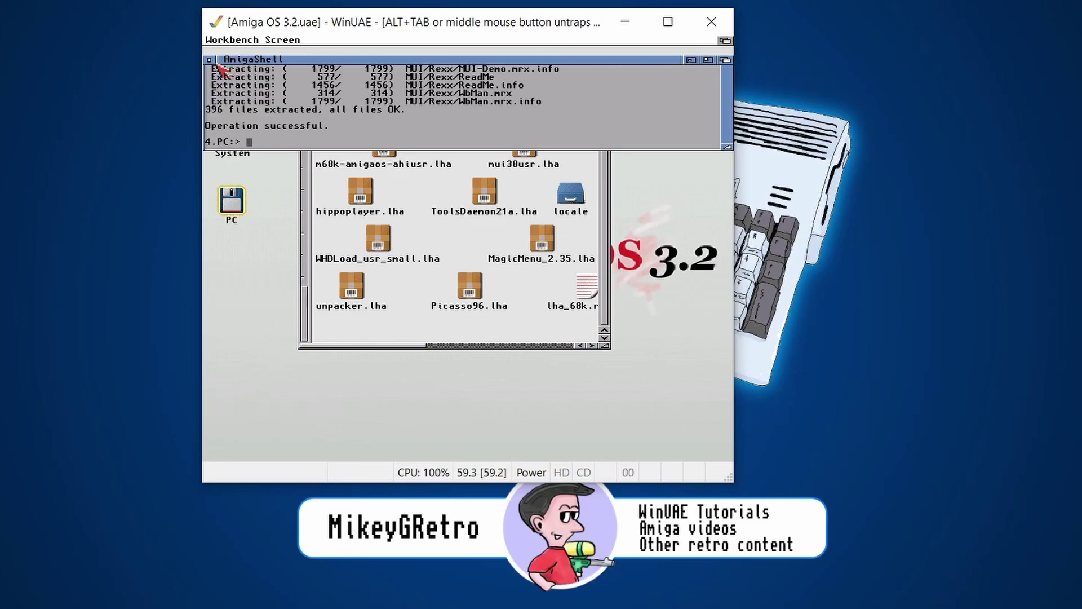
left_click(209, 60)
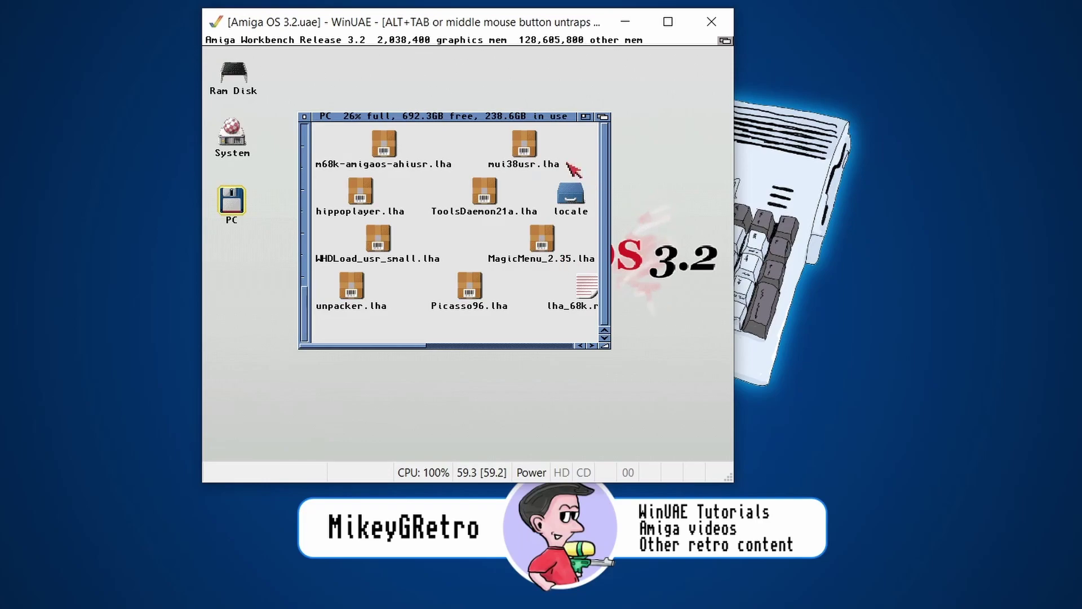
Step: Unpack MagicMenu_2.35.lha into Ram: and close the extraction output log
double_click(541, 239)
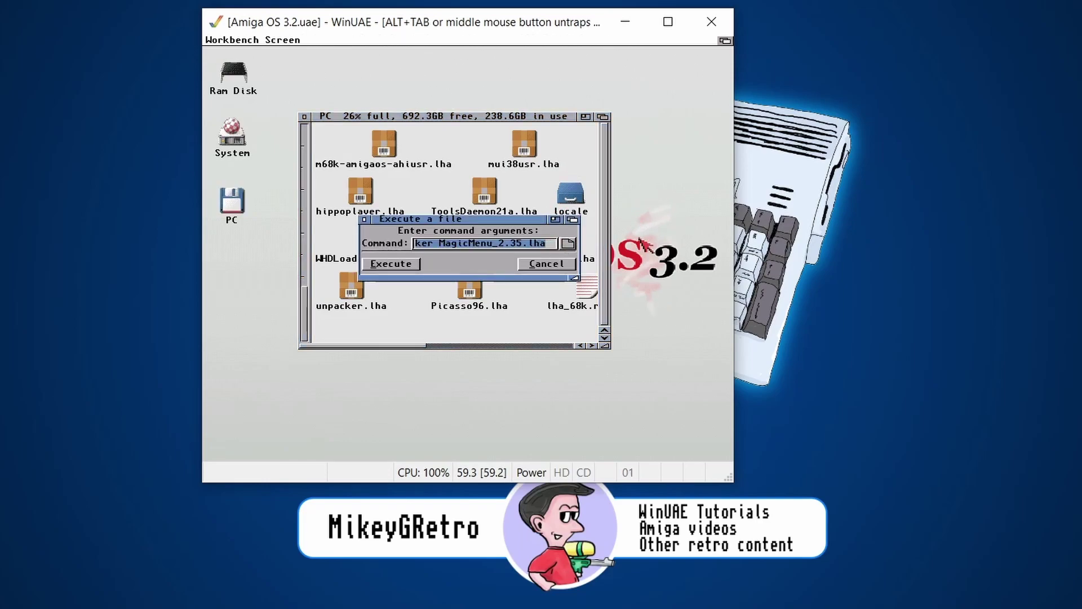
key("Return")
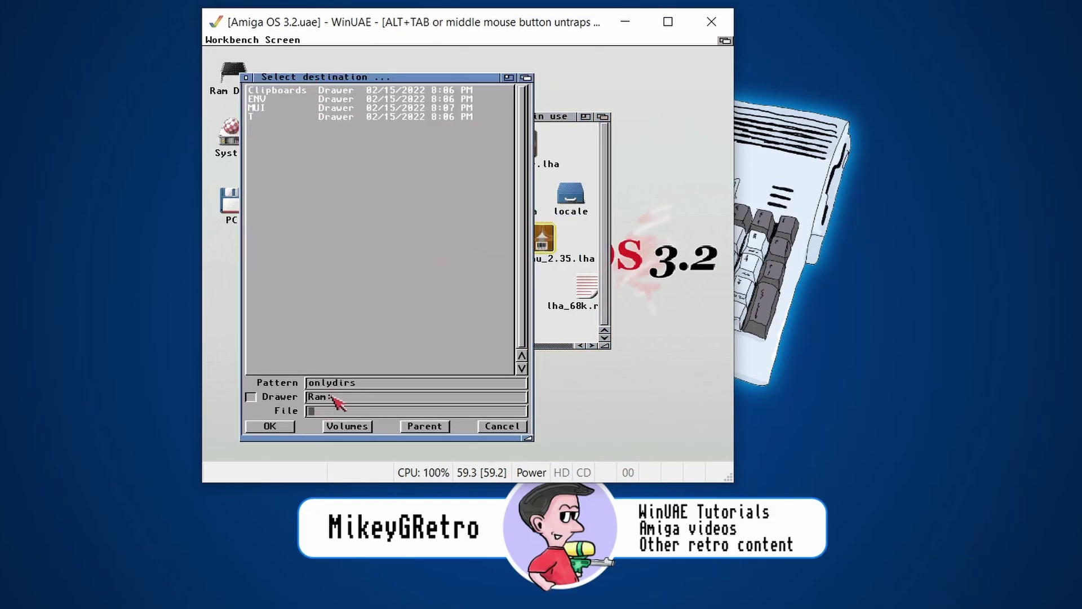
left_click(272, 430)
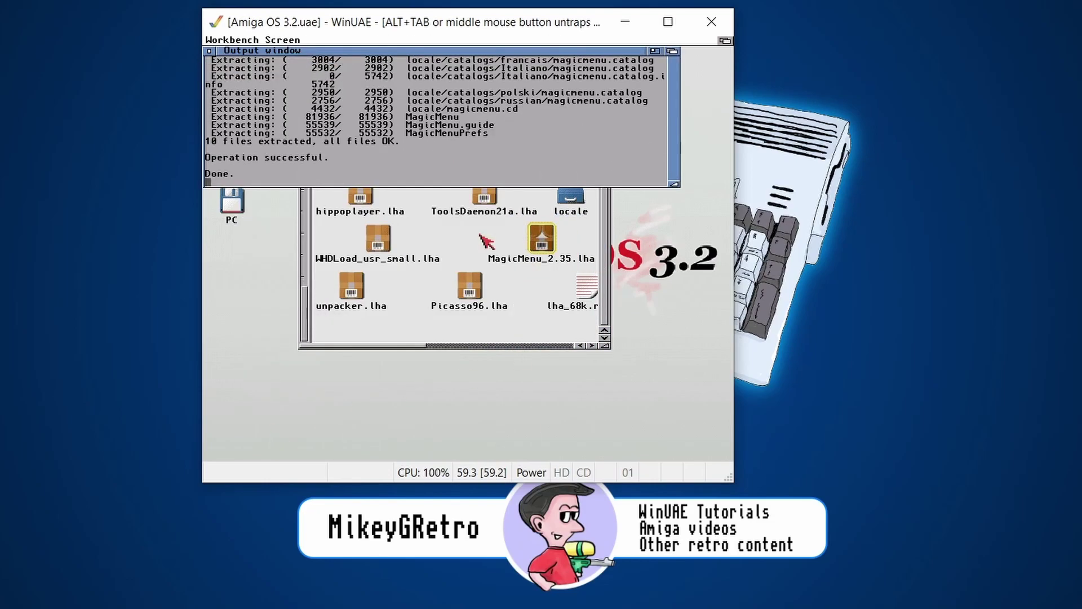
left_click(210, 51)
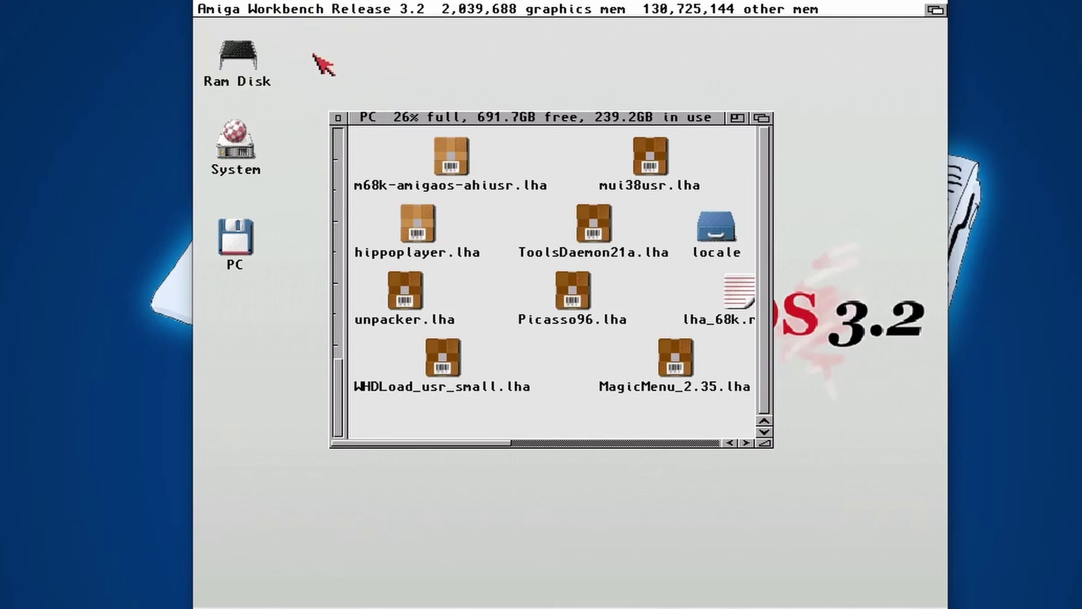
right_click(314, 54)
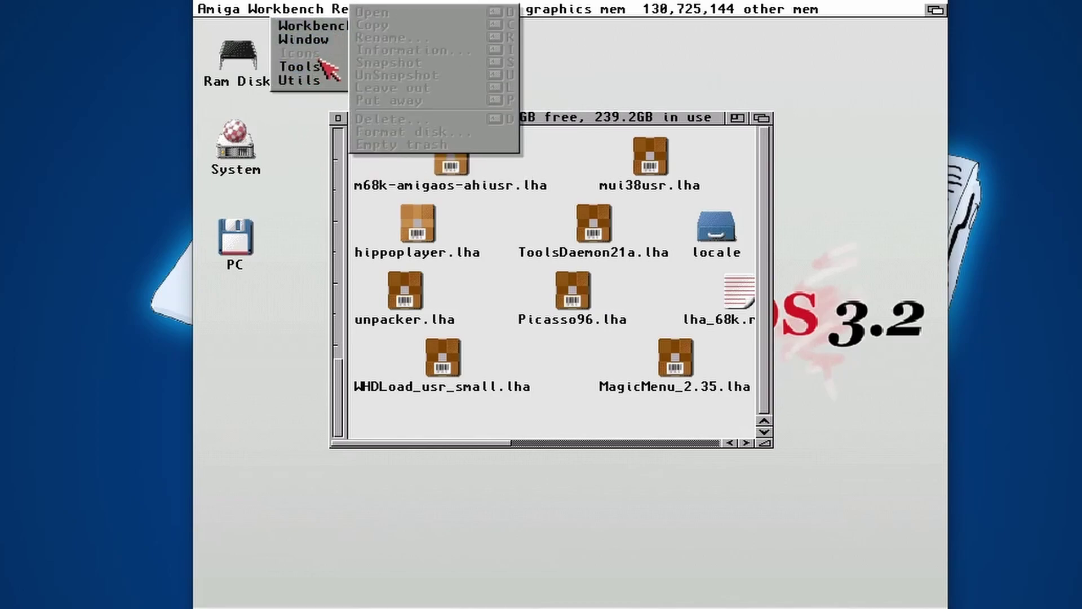
mouse_move(307, 81)
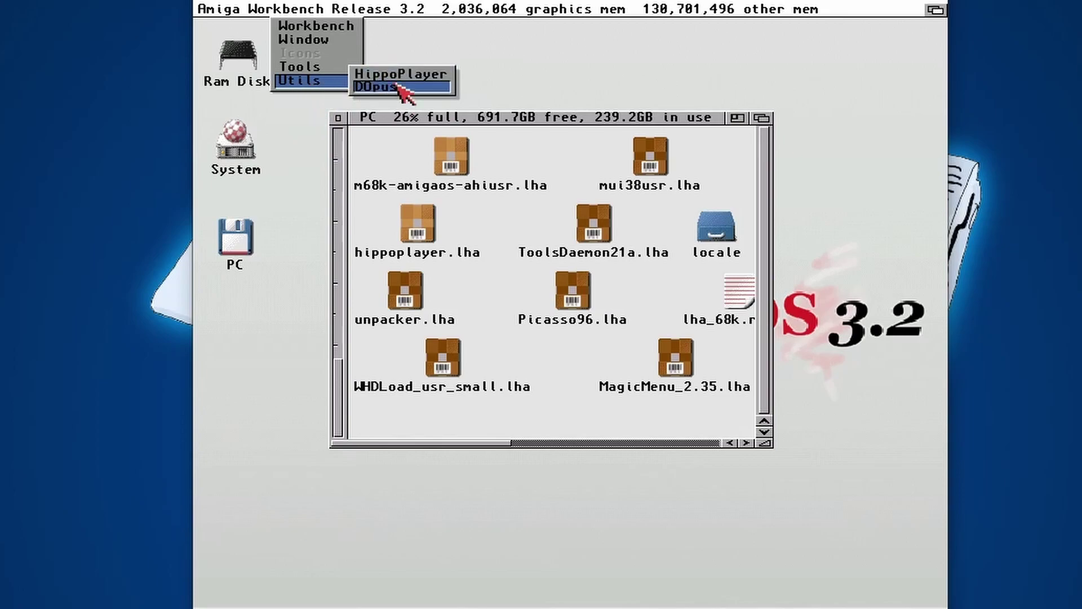
left_click(422, 75)
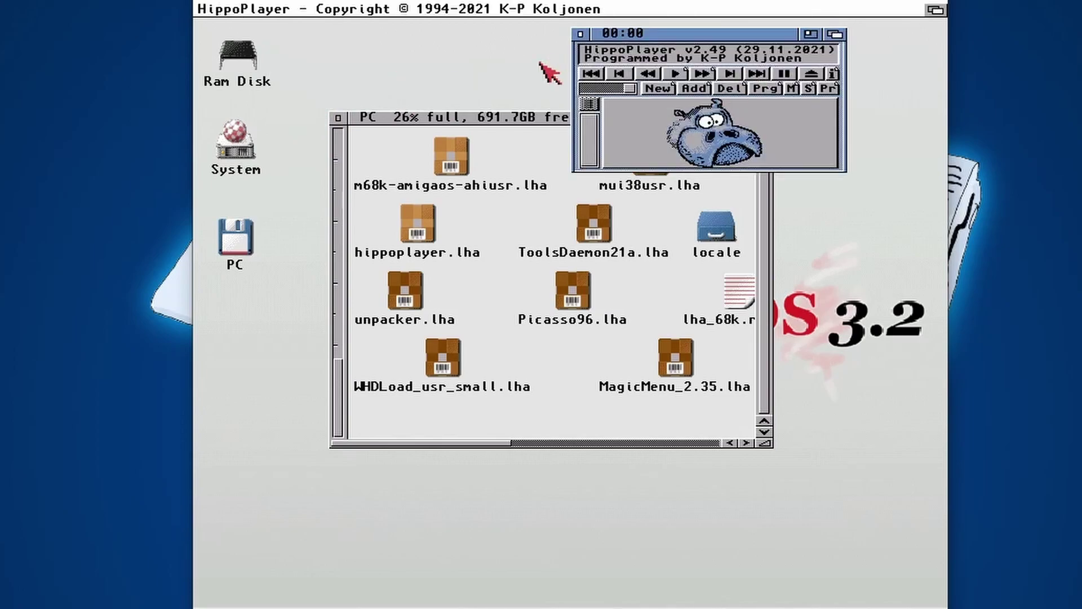
left_click(581, 34)
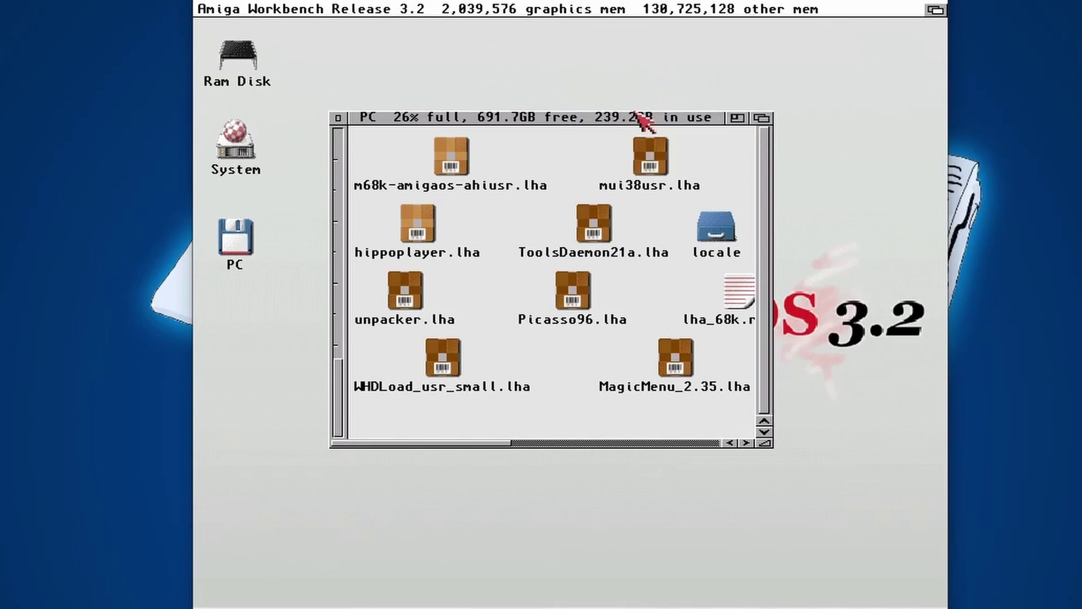
right_click(338, 66)
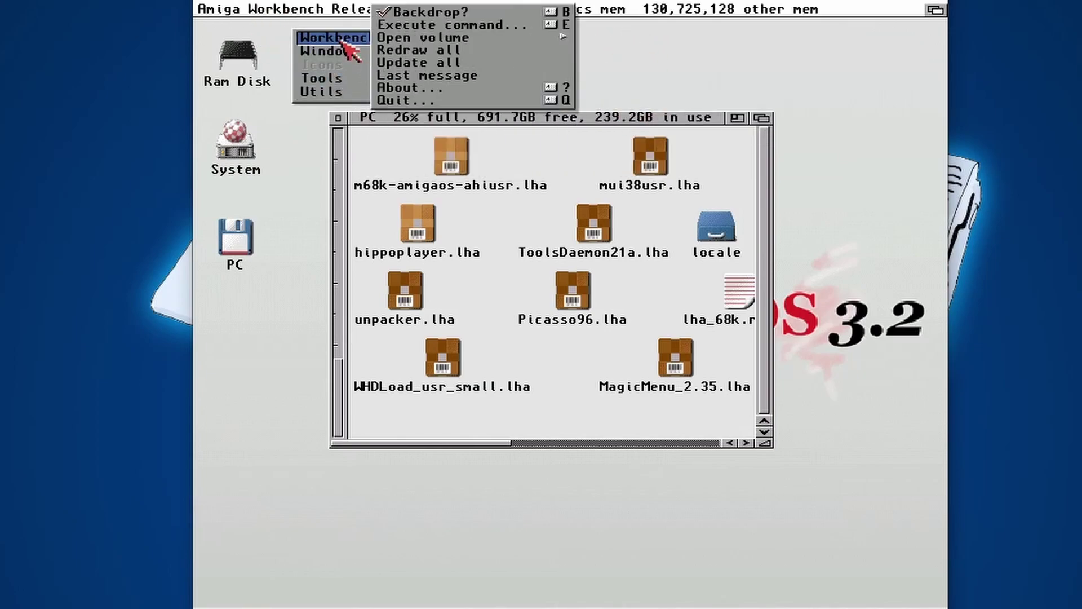
mouse_move(315, 92)
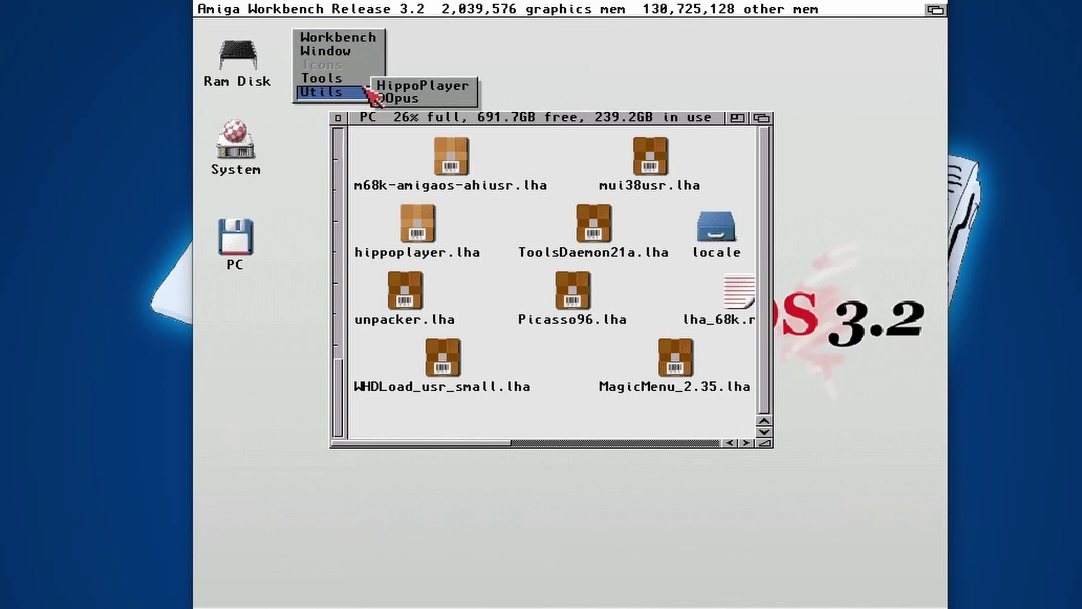
Step: Dismiss the menus and select the lha_68040 and lha_68k programs in turn
right_click(302, 149)
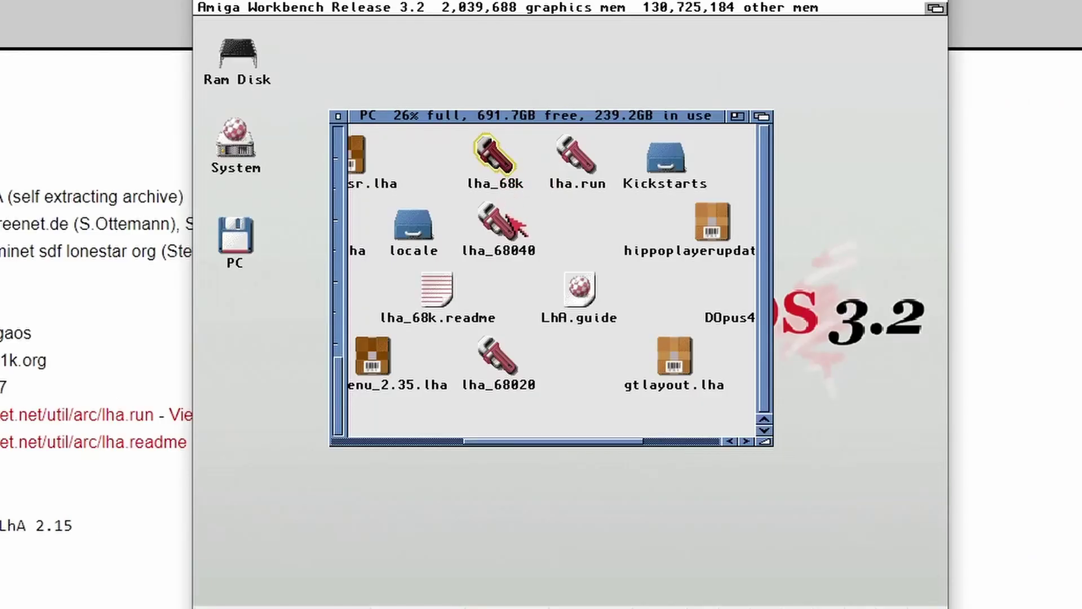
left_click(507, 225)
left_click(507, 158)
left_click(510, 220)
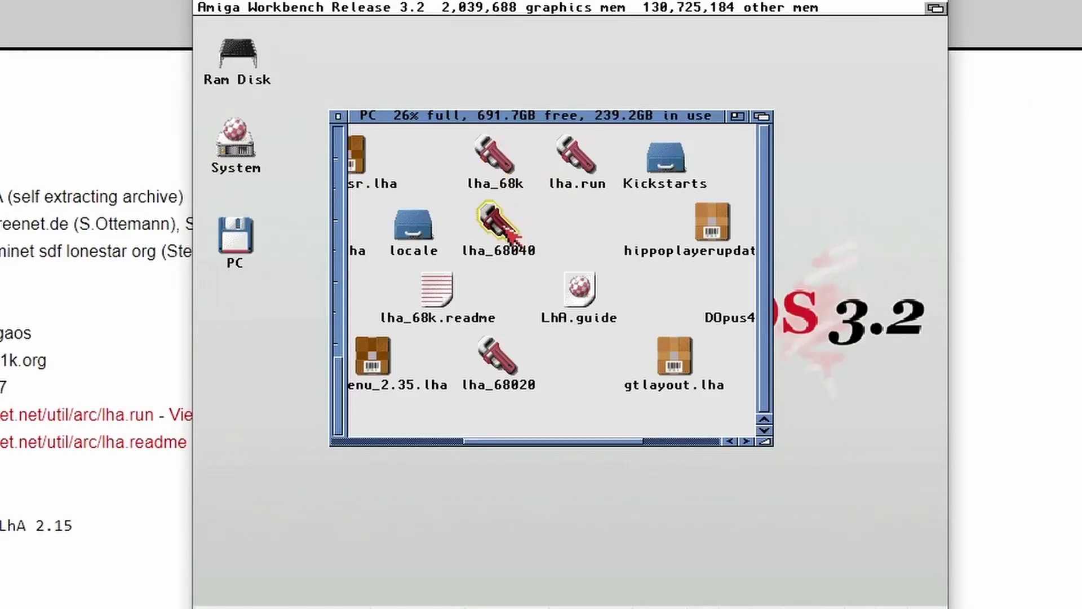
left_click(505, 172)
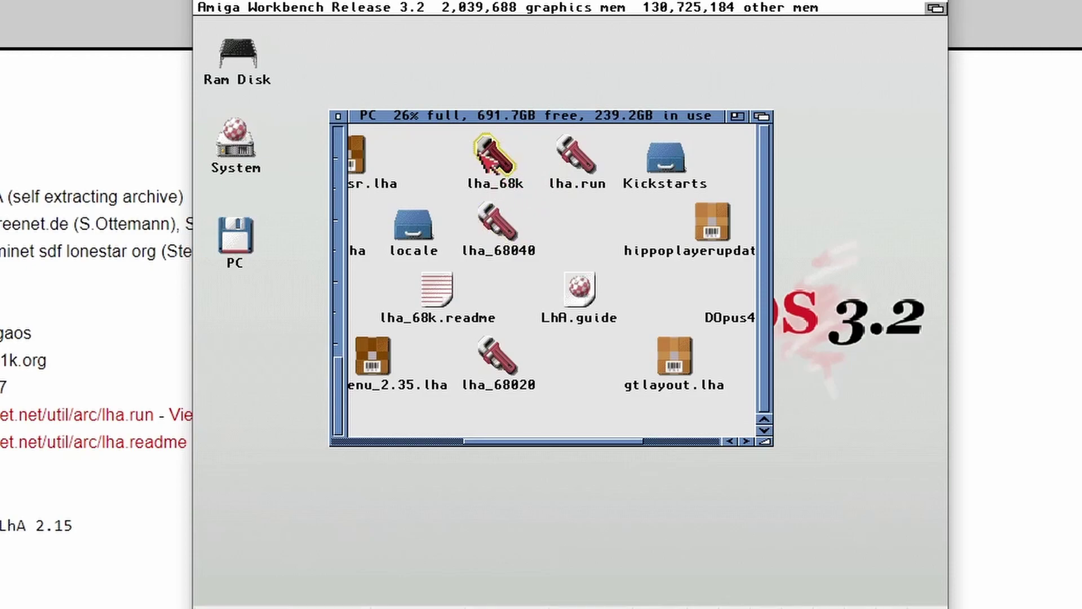
Step: Show all files in the System drawer, check its C drawer, then close both windows
double_click(244, 146)
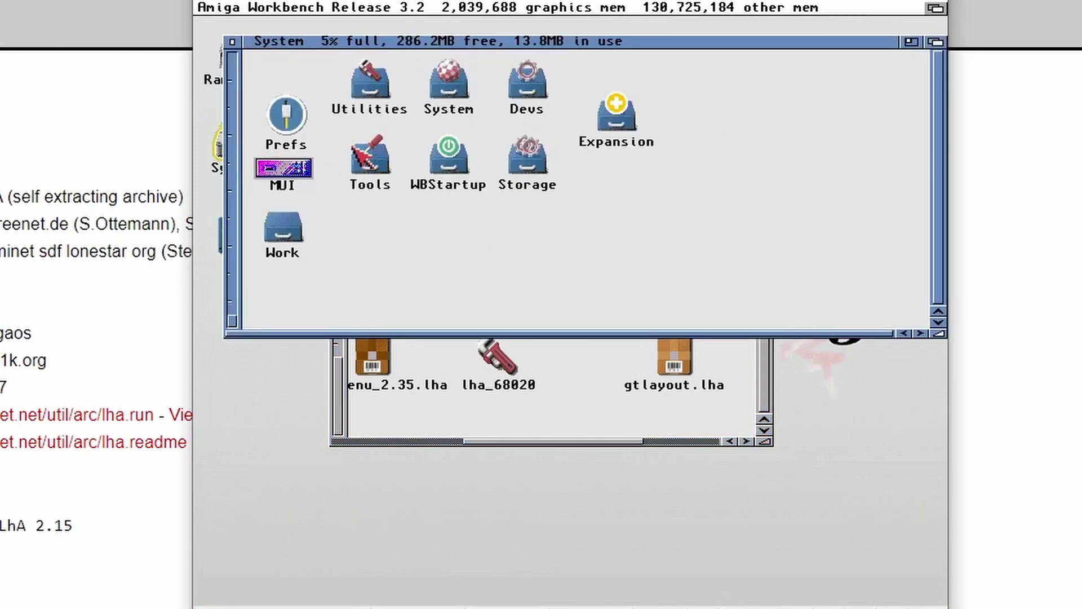
right_click(339, 12)
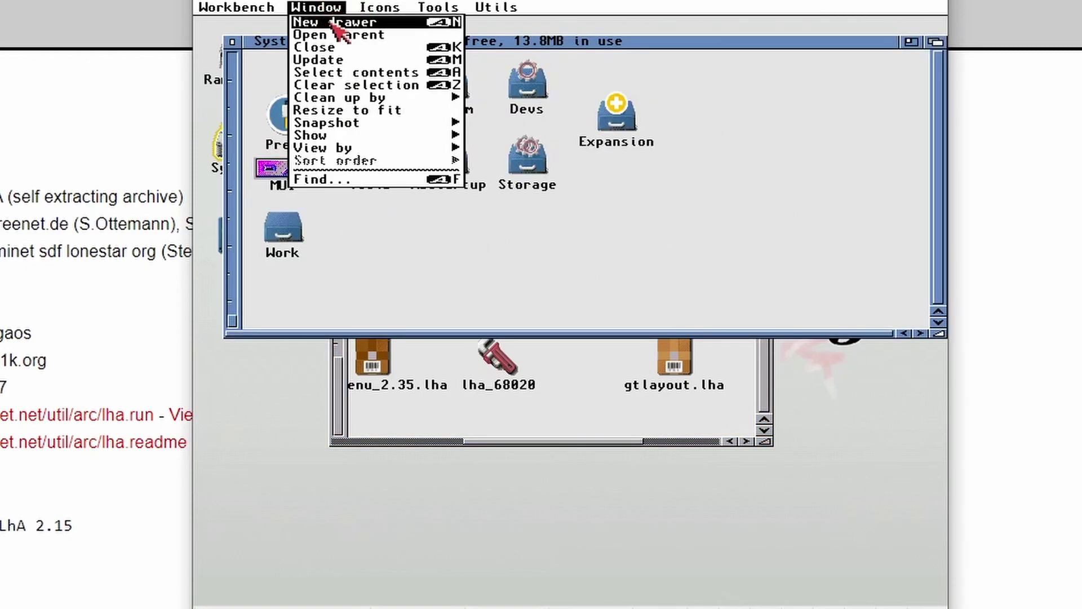
left_click(462, 148)
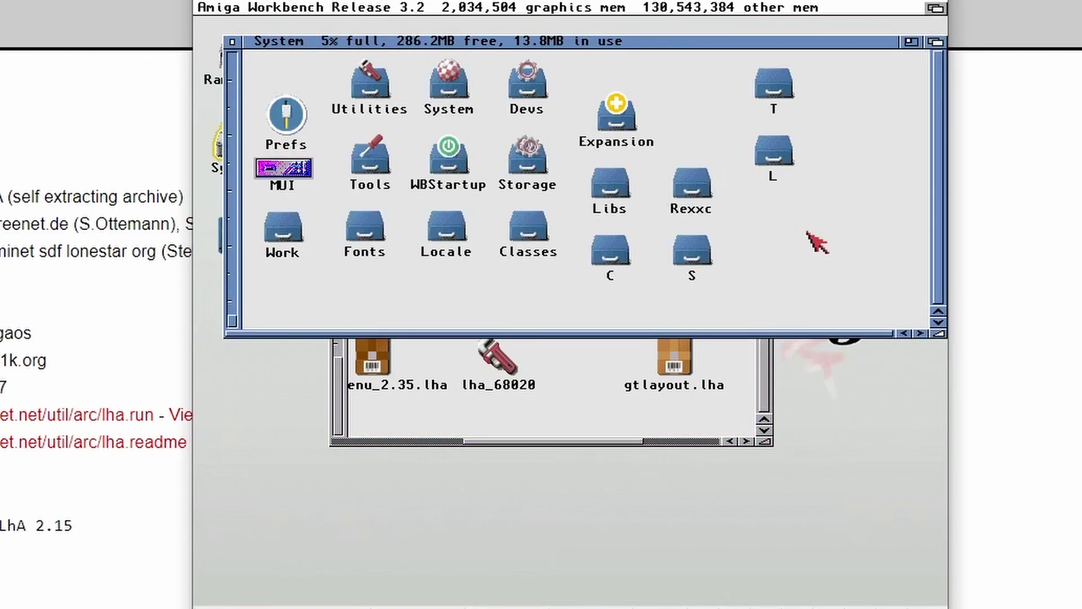
double_click(591, 248)
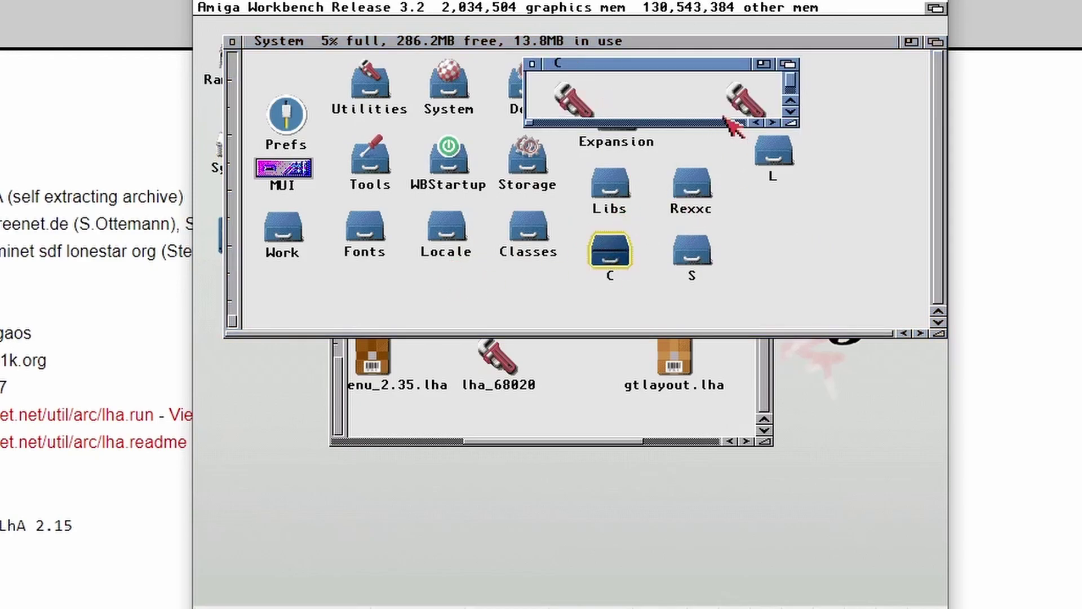
left_click(532, 64)
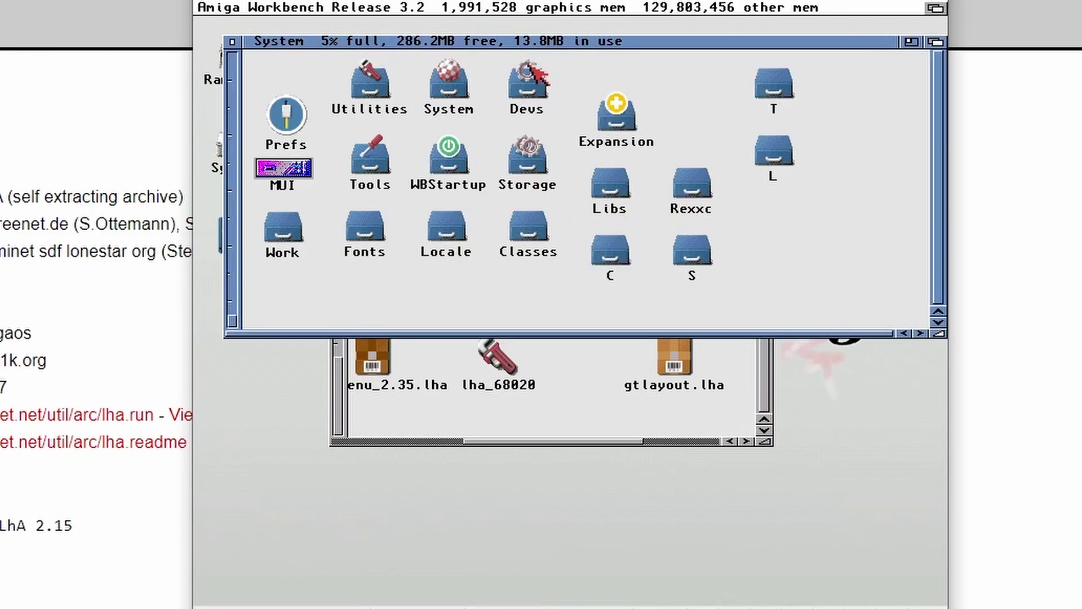
left_click(239, 45)
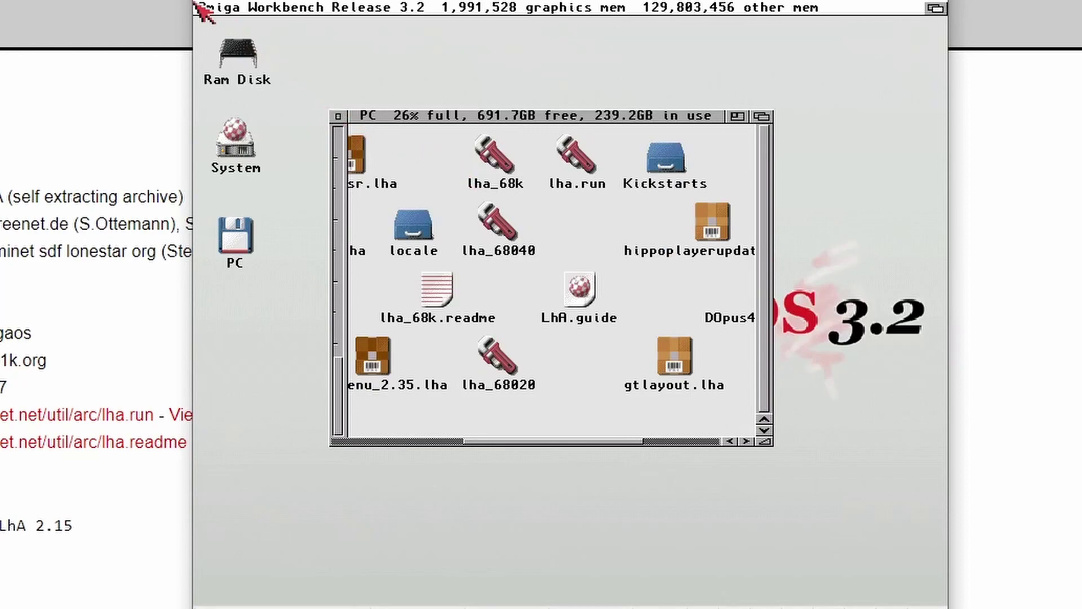
Step: Run lha without arguments in a new Ram Disk shell and page through its full usage help
right_click(235, 7)
left_click(248, 35)
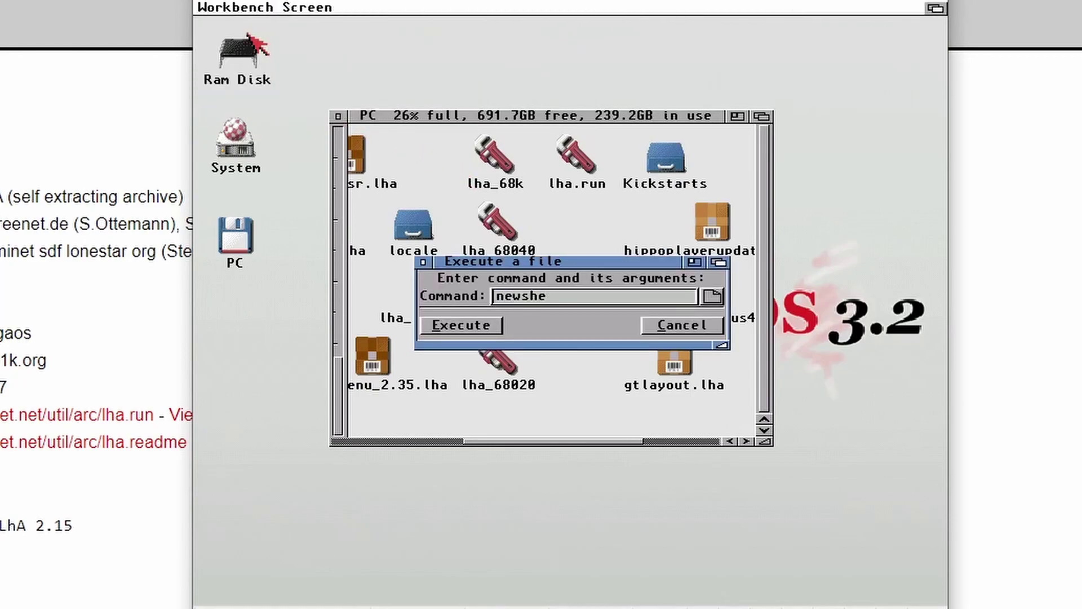
key("Return")
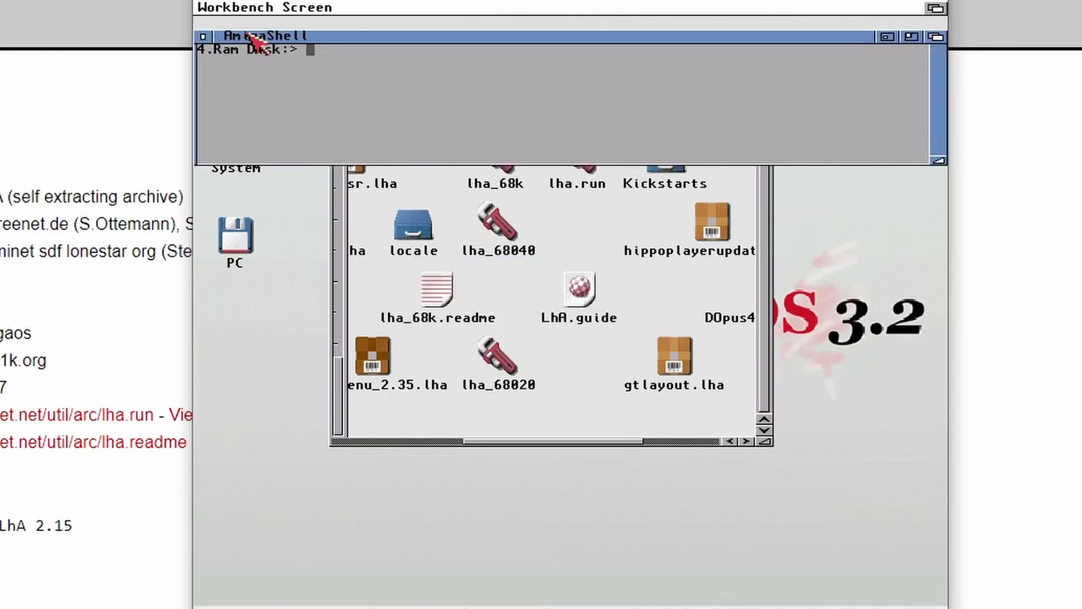
type("lha")
key("Return")
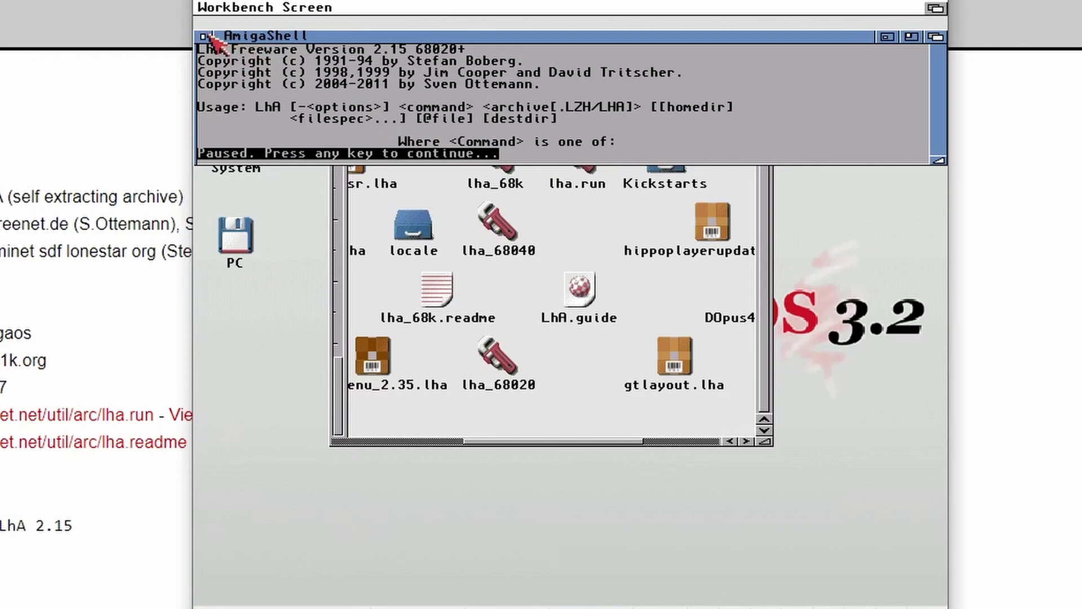
key("Return")
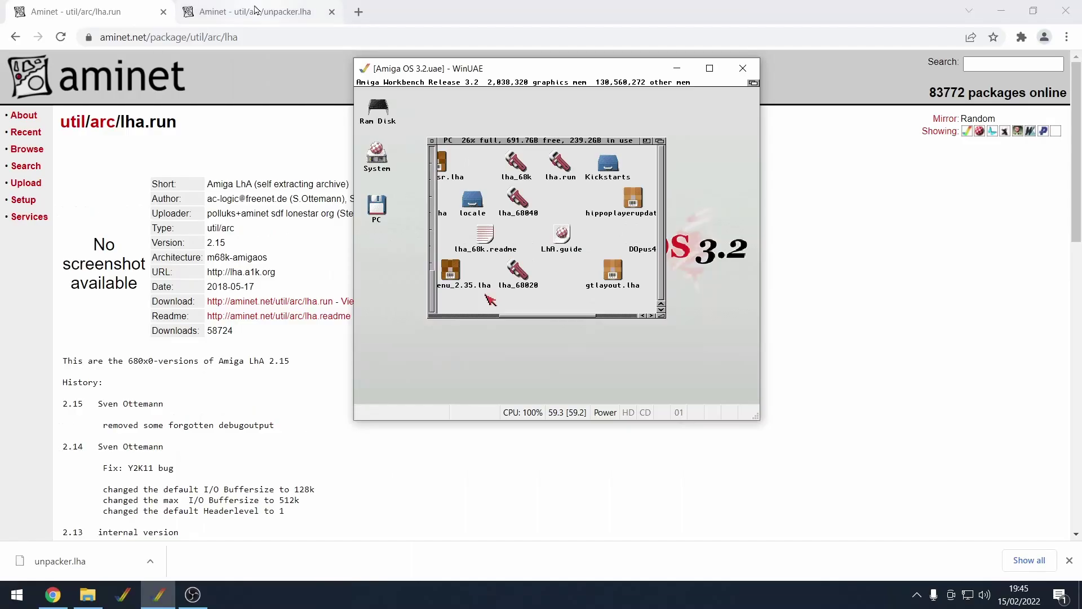
Step: Switch to the Aminet util/arc/unpacker.lha page and read its Introduction section
left_click(261, 9)
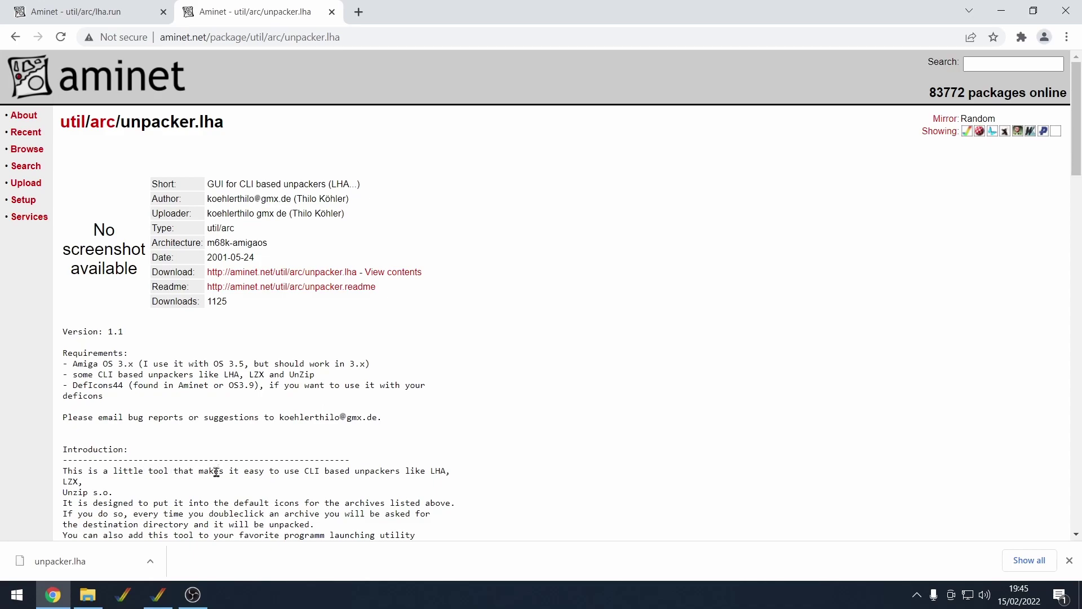
left_click_drag(247, 473, 314, 469)
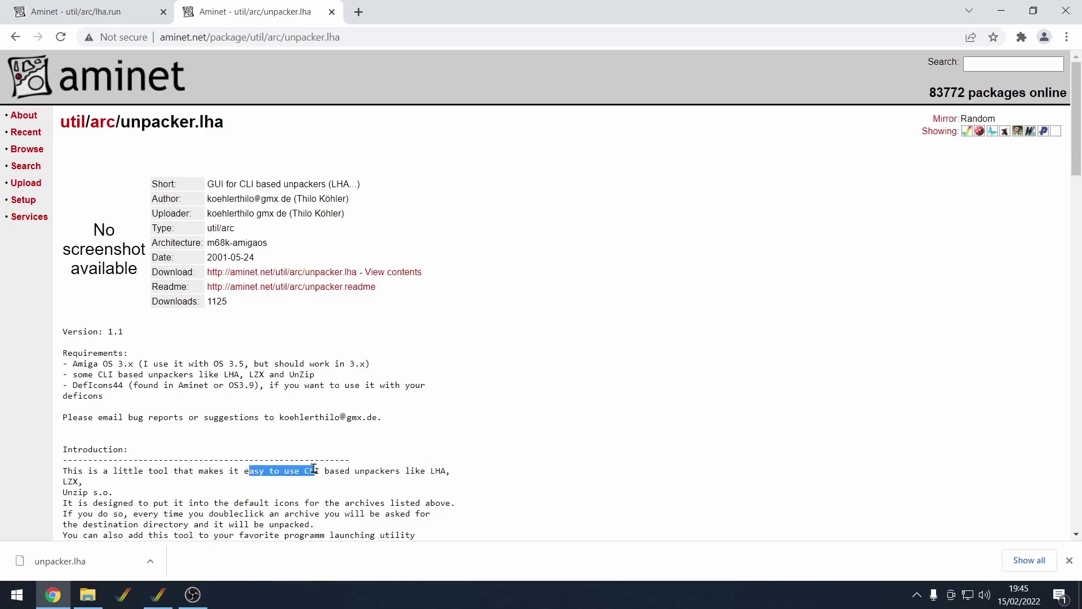
left_click(510, 517)
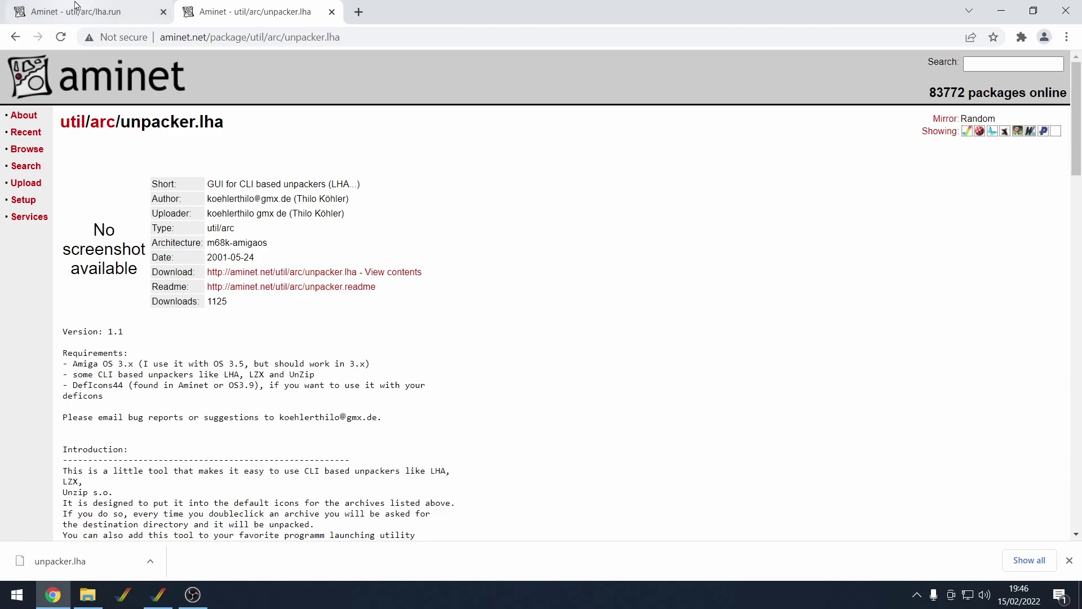
Step: Back in WinUAE, try opening unpacker.lha in the PC drawer and get the no-default-tool message
left_click(159, 595)
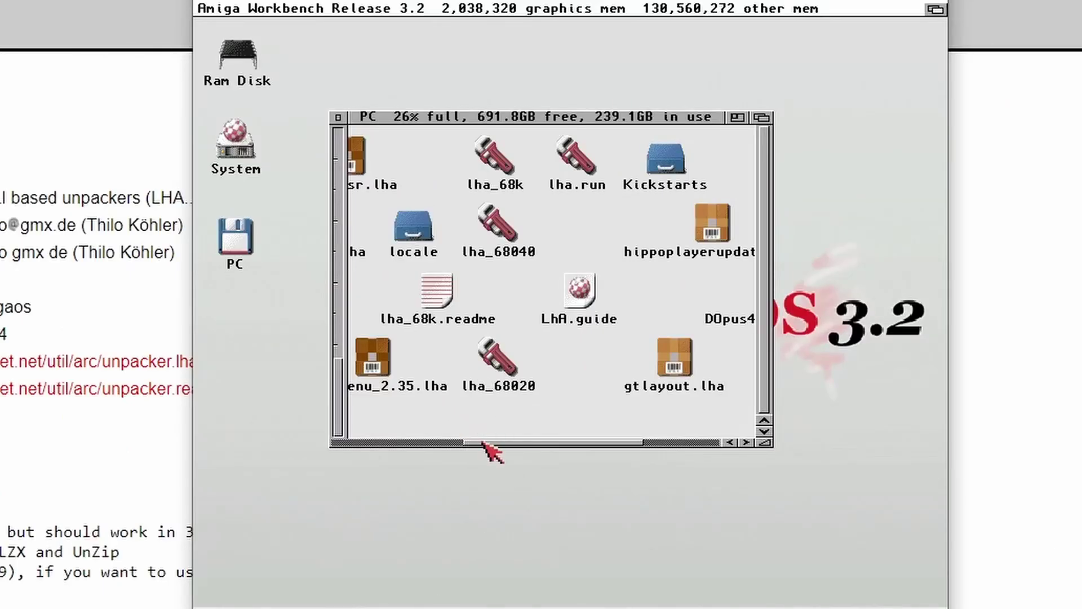
left_click_drag(495, 444, 351, 443)
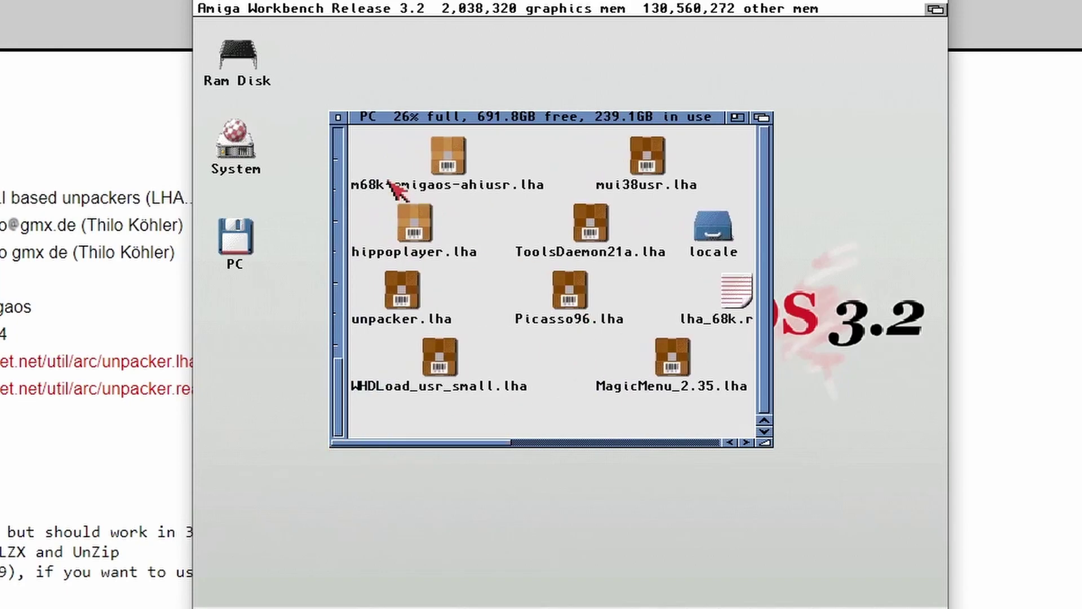
left_click(411, 300)
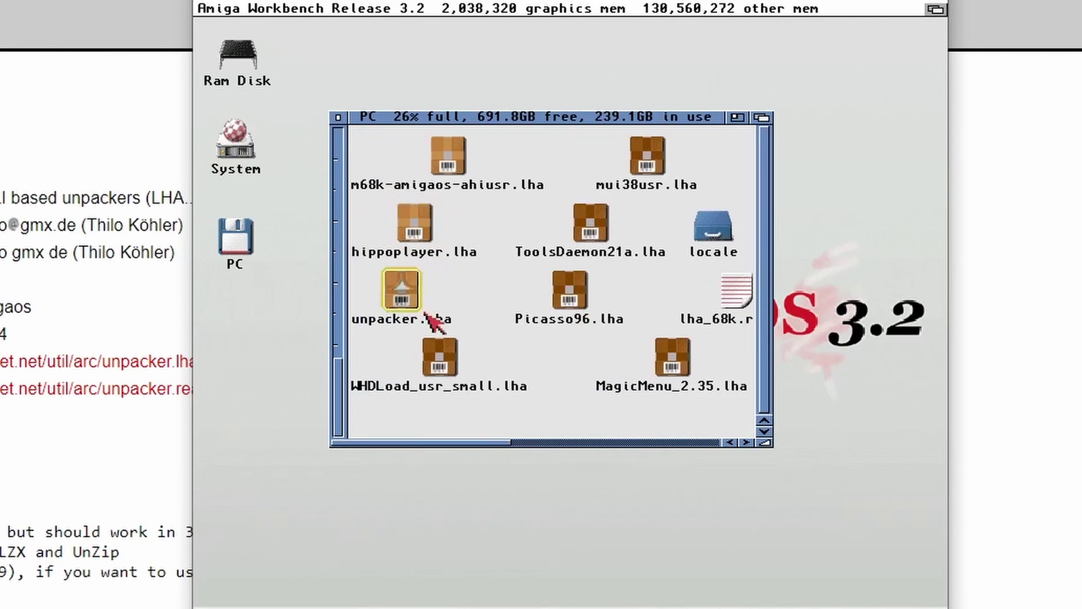
left_click(445, 297)
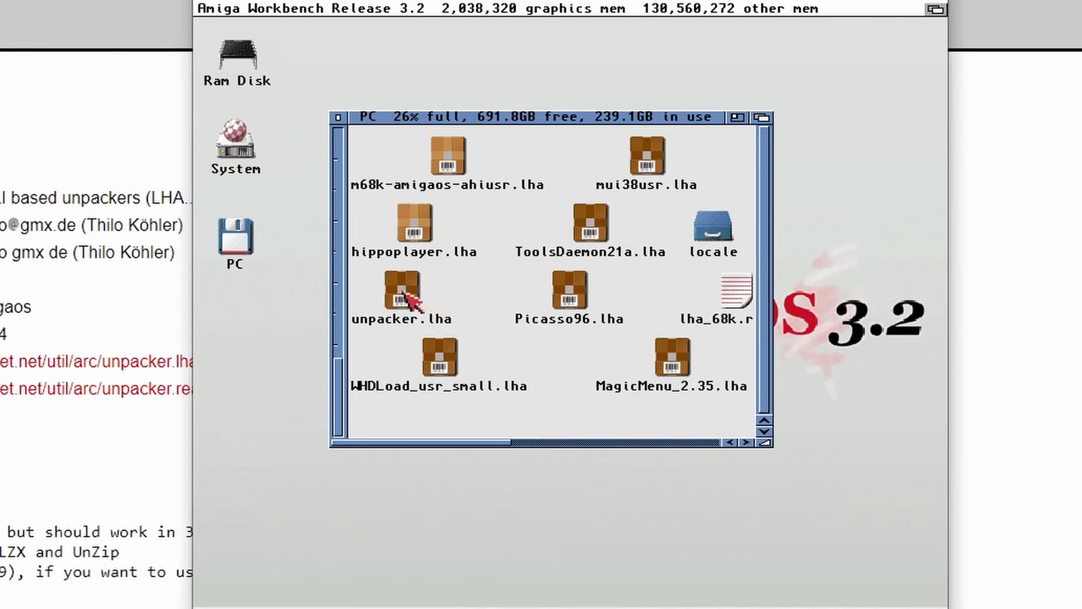
double_click(403, 285)
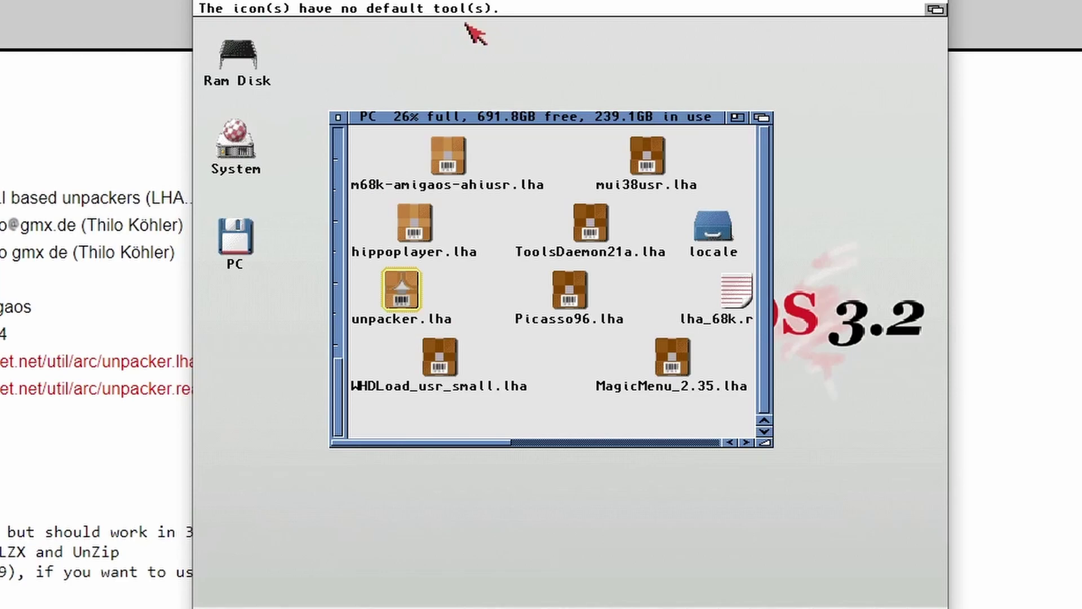
left_click(483, 314)
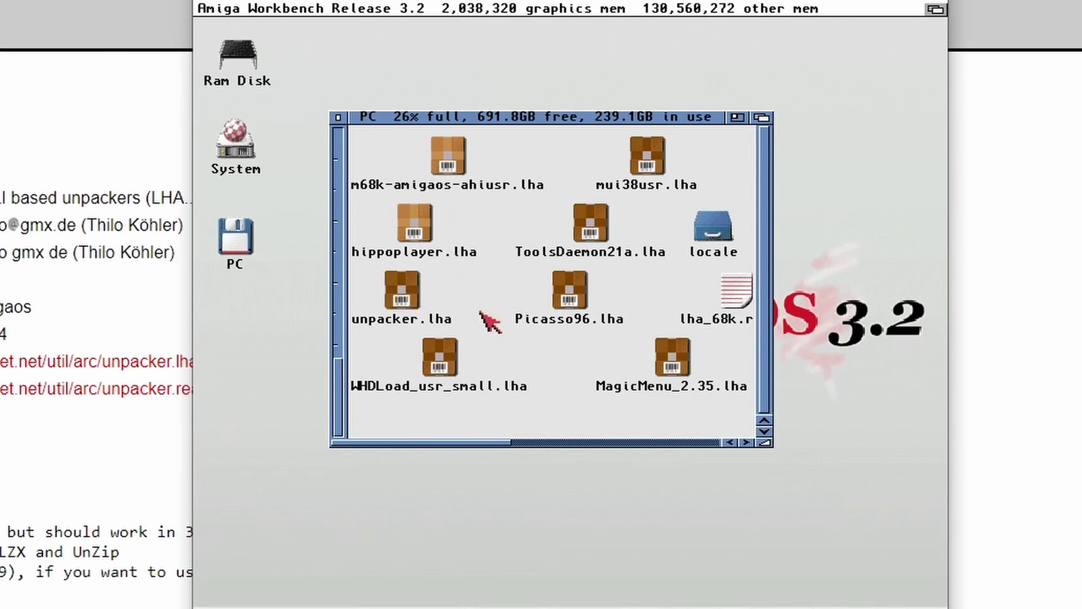
left_click(412, 294)
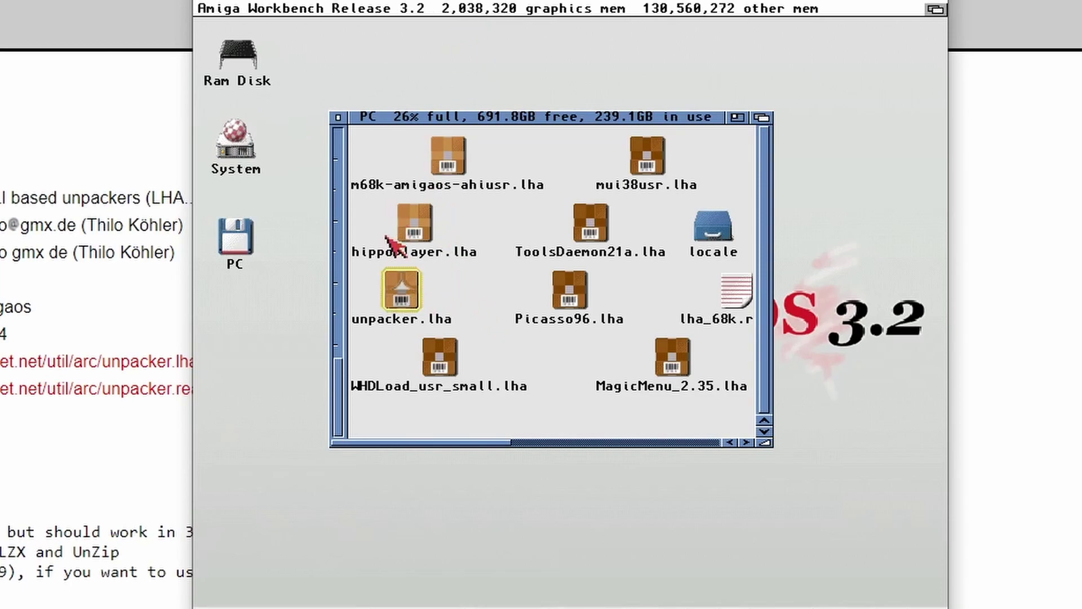
Step: In a new shell, run 'lha x unpacker.lha RAM:' to extract the six Unpacker files
right_click(253, 8)
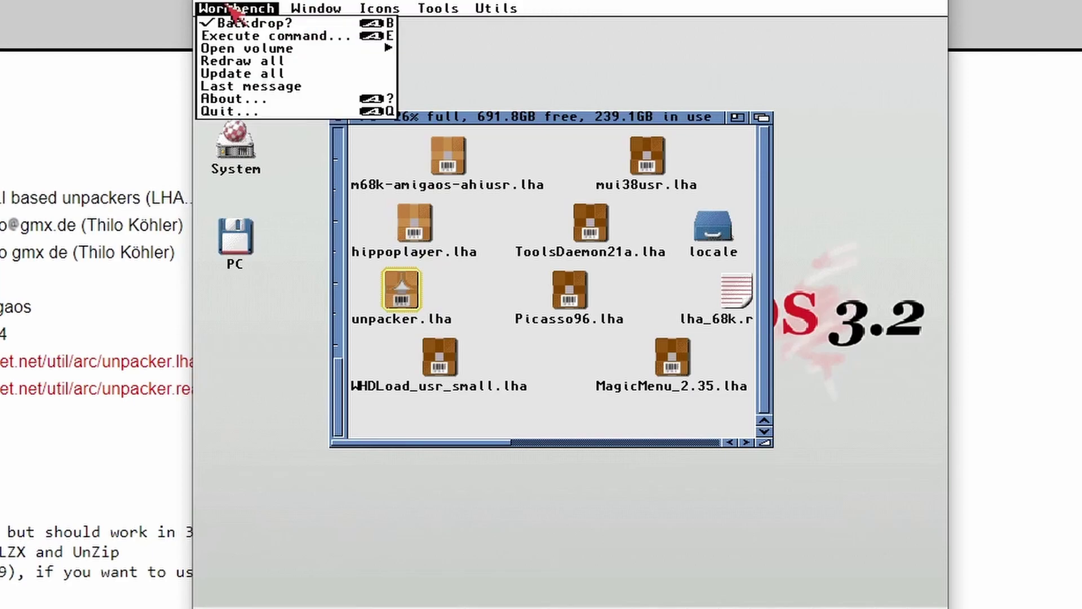
left_click(262, 36)
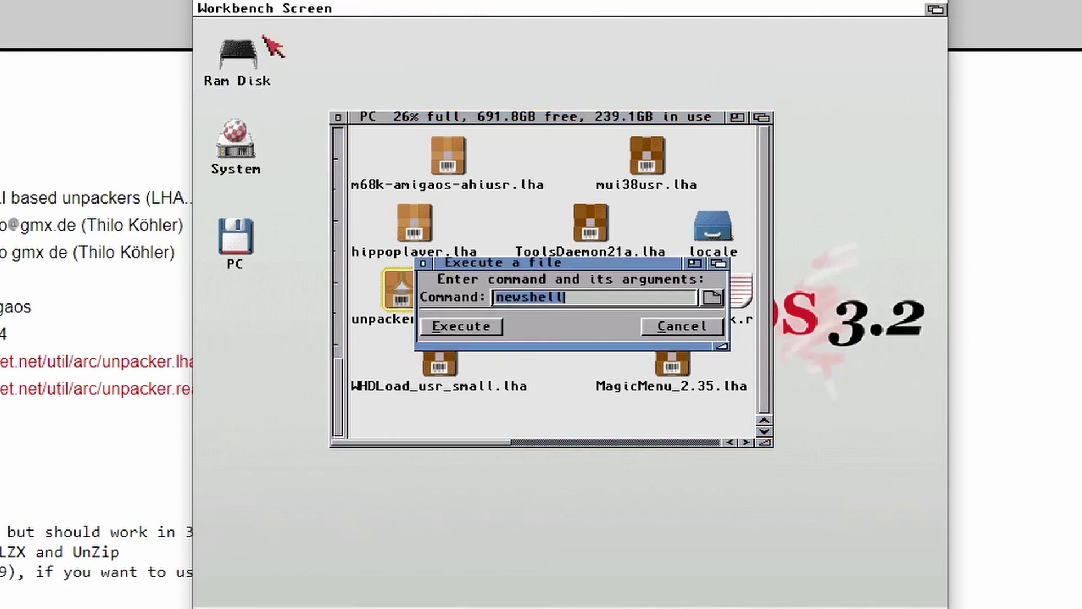
key("Return")
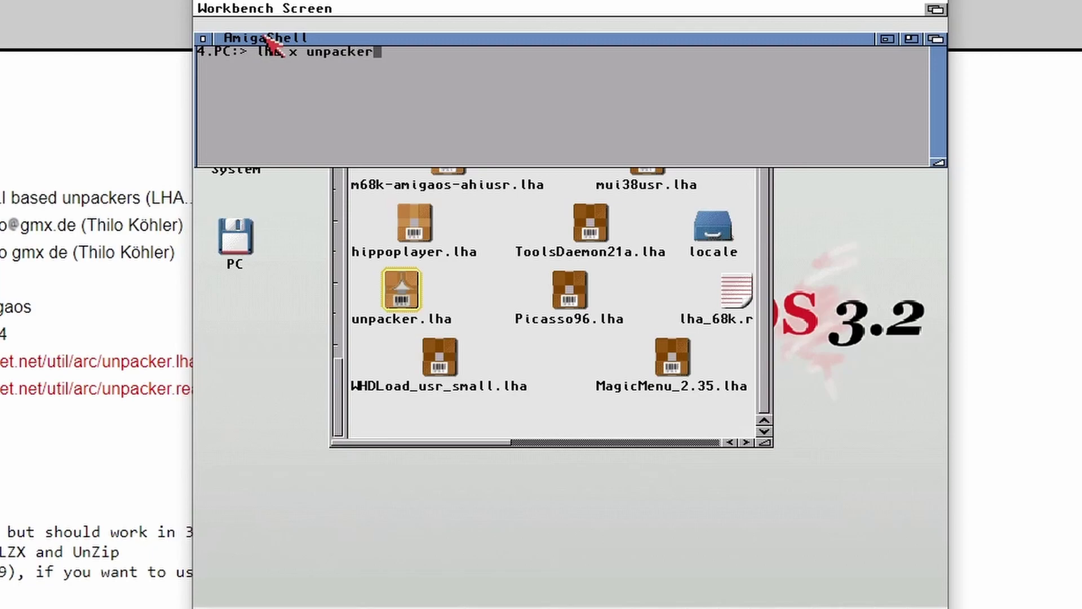
type("RAM:")
key("Return")
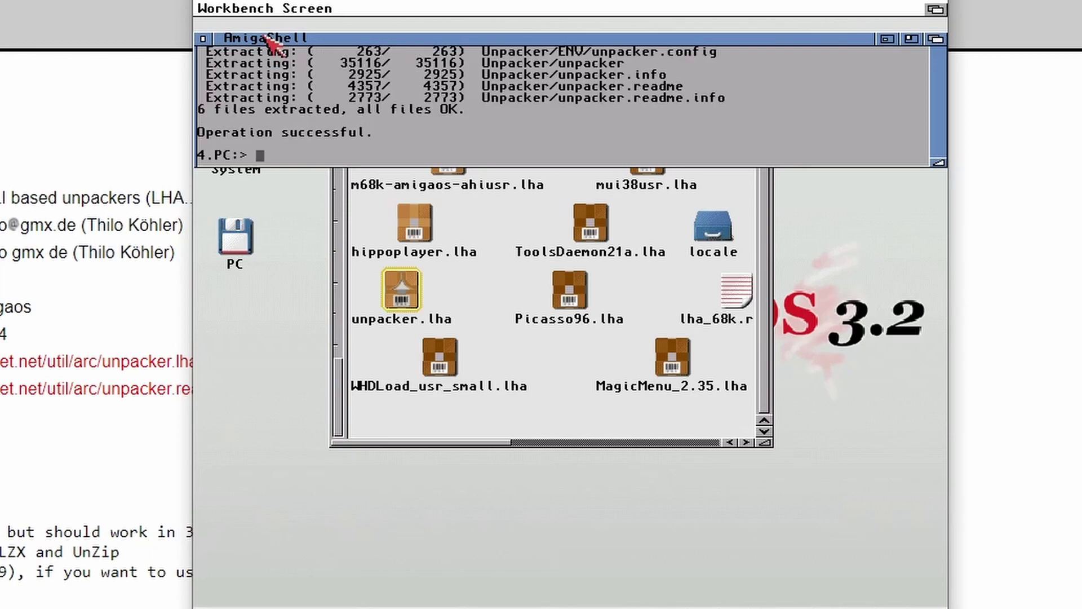
Step: Close the shell, open Ram Disk and its Unpacker drawer, and select the unpacker program
left_click(204, 39)
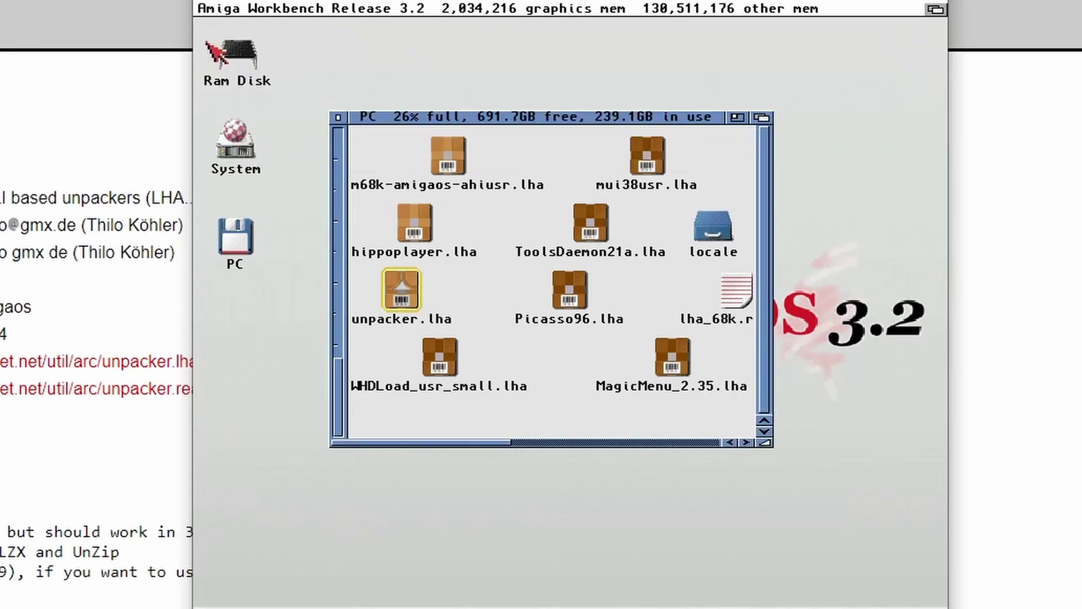
double_click(206, 43)
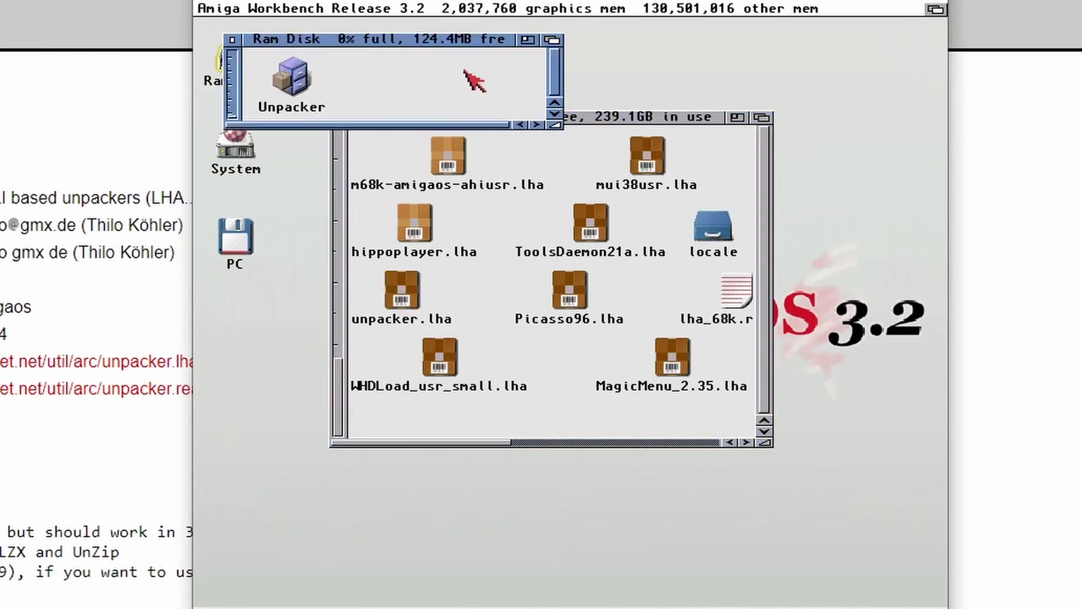
left_click_drag(556, 125, 669, 168)
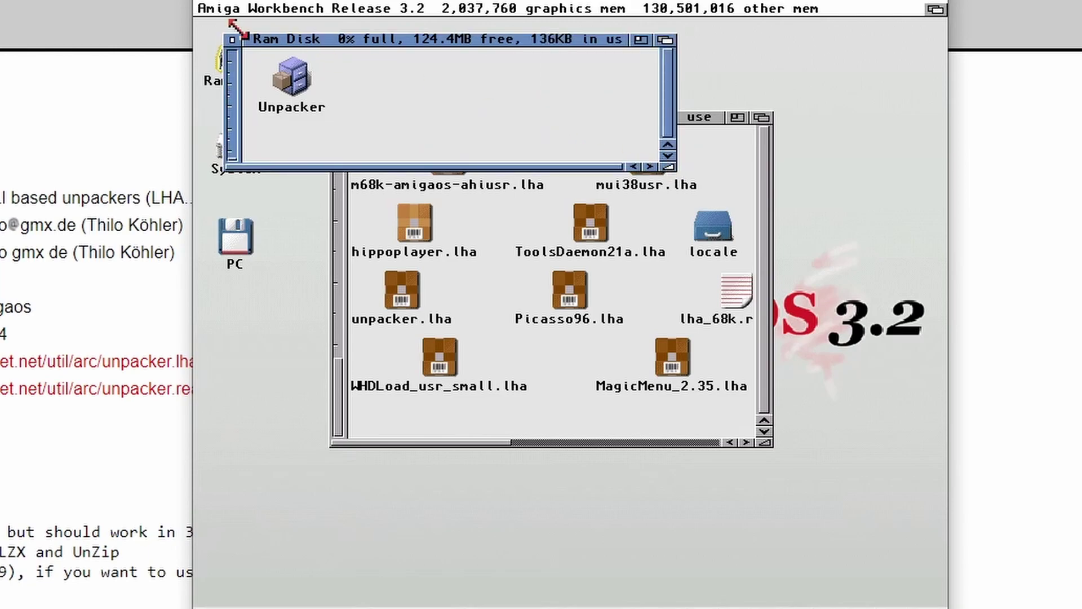
double_click(303, 80)
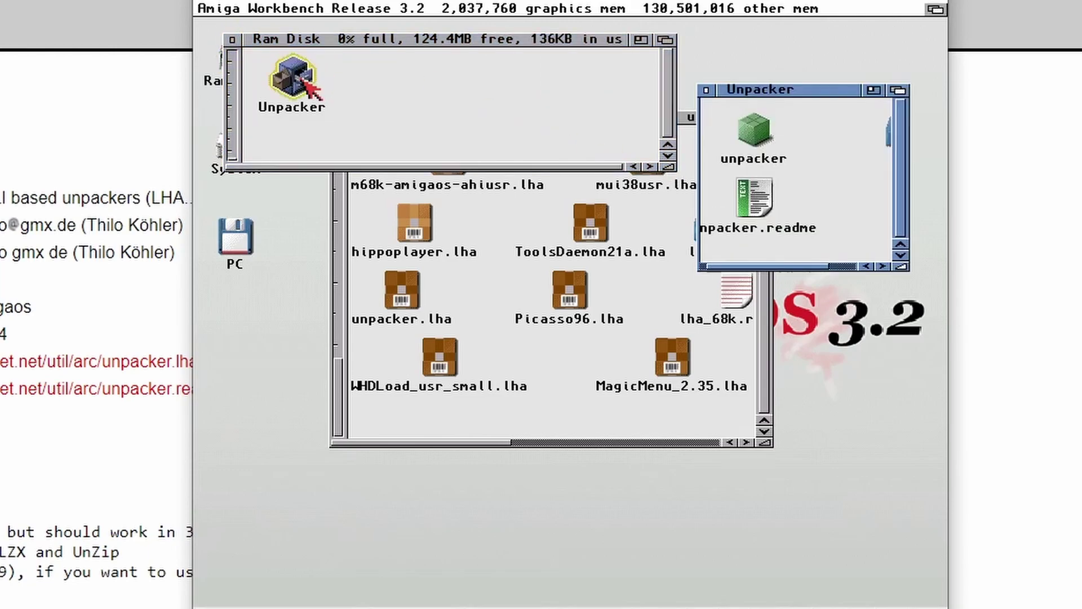
mouse_move(820, 266)
left_mouse_down()
mouse_move(846, 270)
mouse_move(801, 265)
left_mouse_up()
left_click(773, 126)
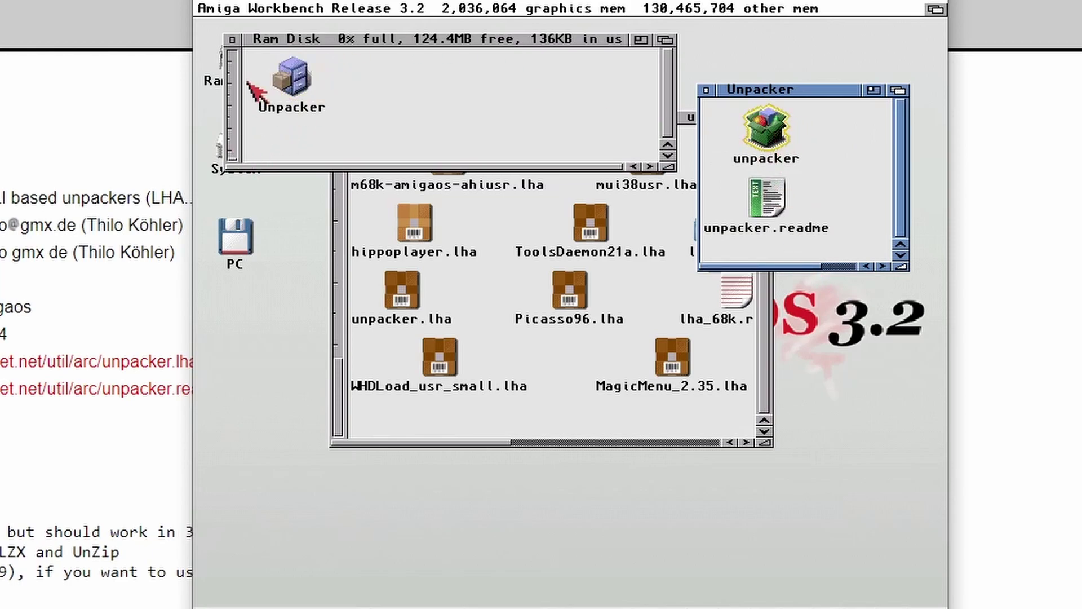
Step: Close the Ram Disk window, open the System drive and move its window lower down
left_click(232, 39)
double_click(237, 138)
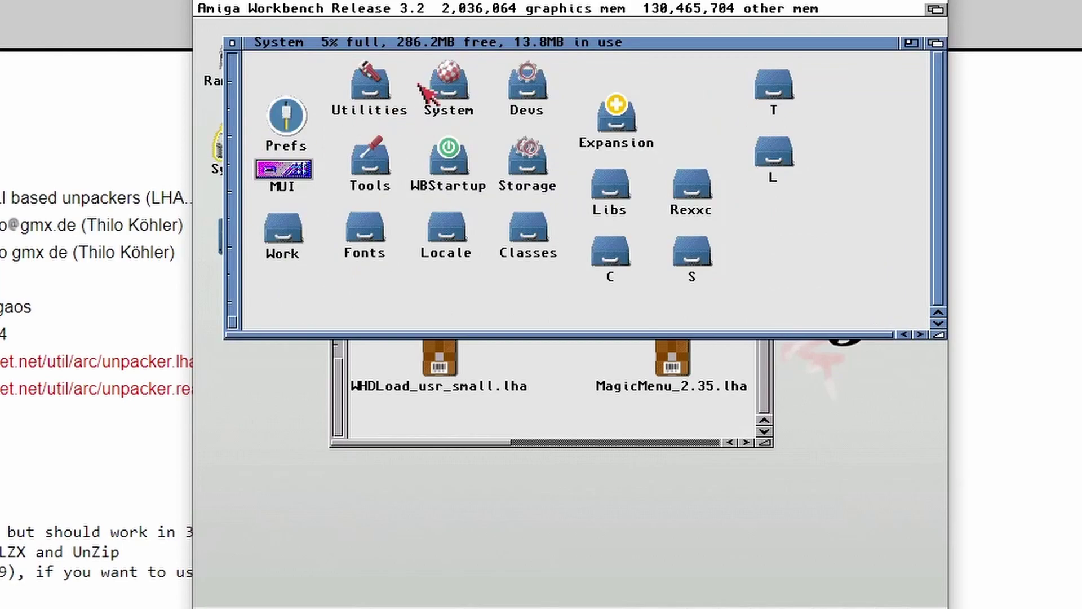
left_click_drag(473, 48, 453, 312)
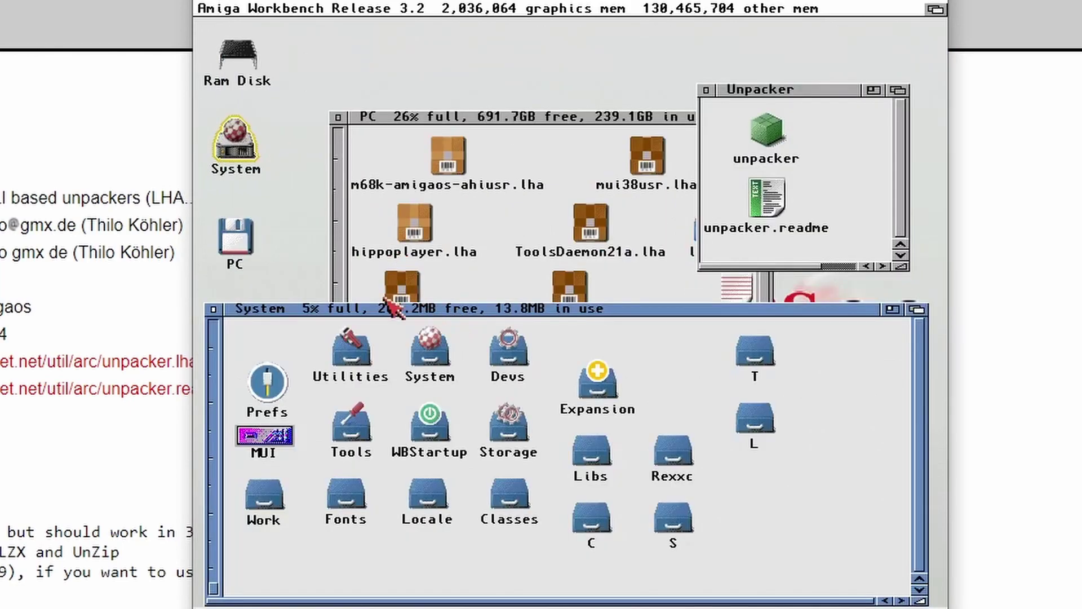
right_click(387, 551)
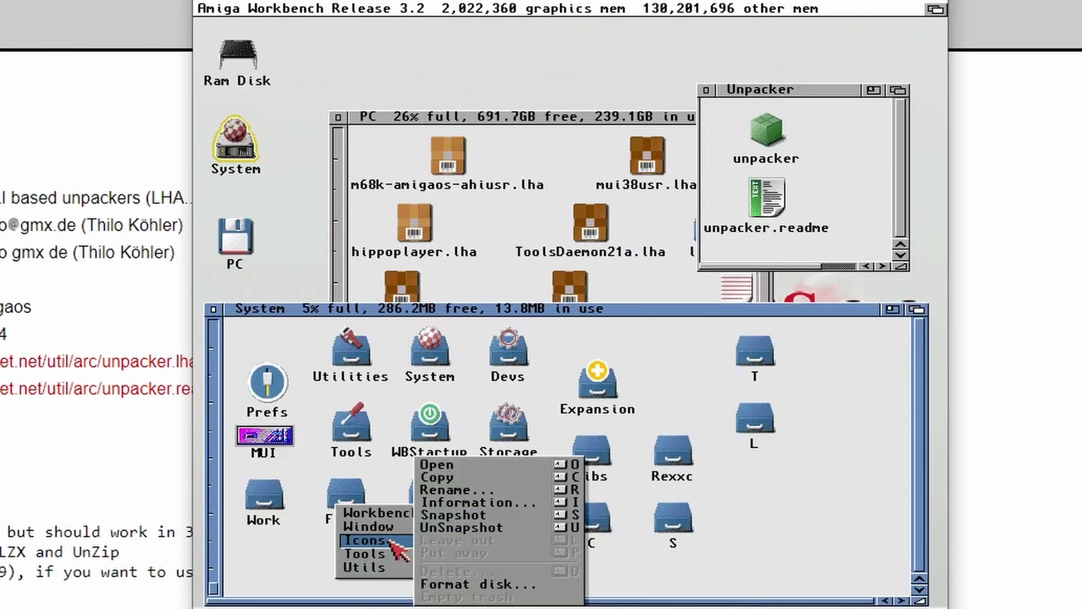
mouse_move(369, 526)
mouse_move(471, 555)
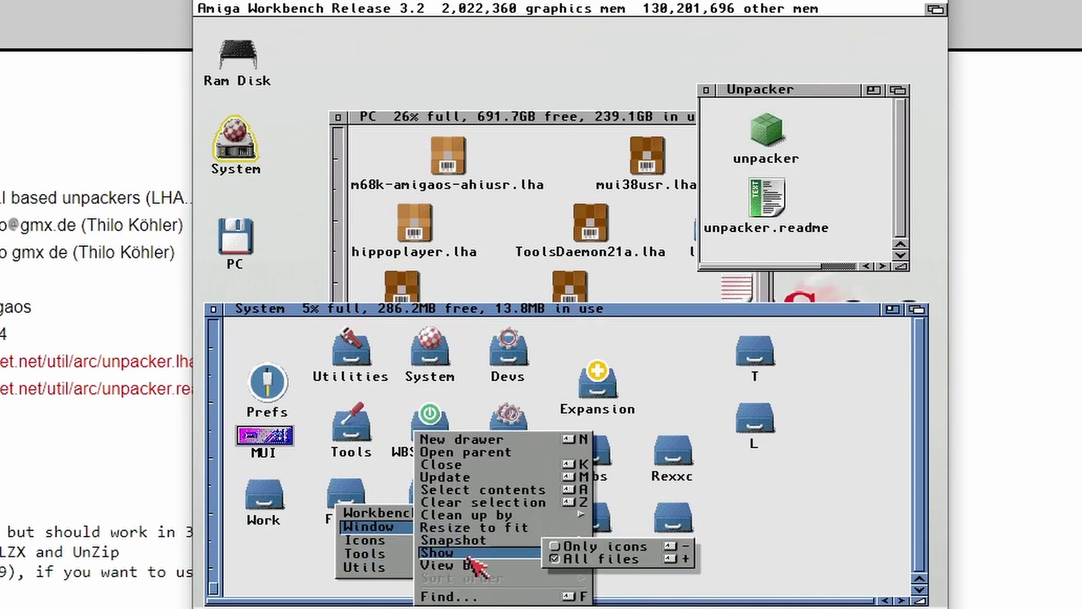
right_click(850, 549)
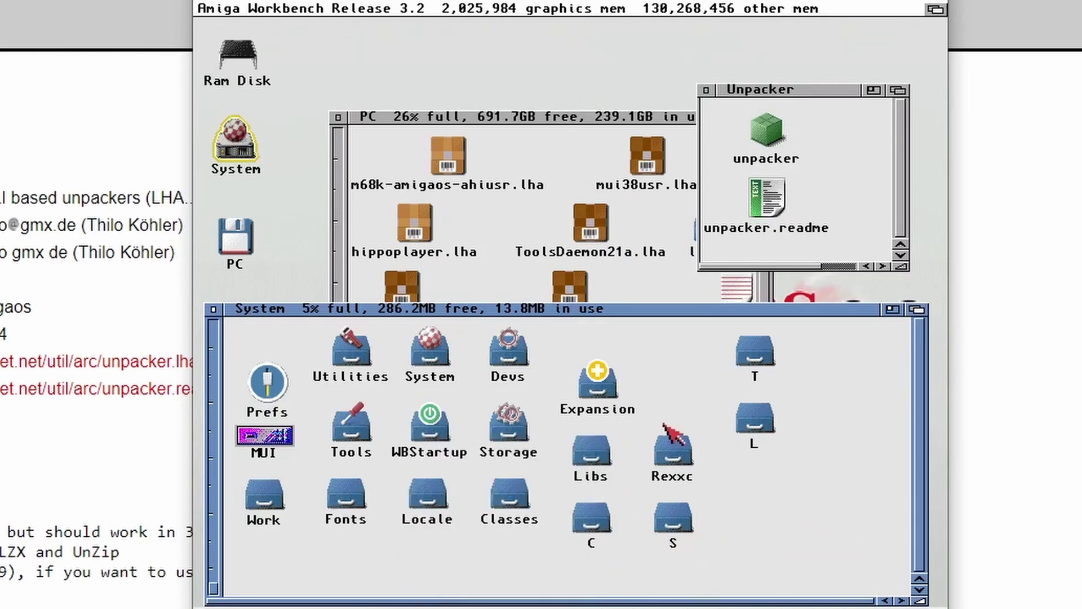
Step: Open System's C drawer, arrange its window, and drag the unpacker program into it
double_click(586, 519)
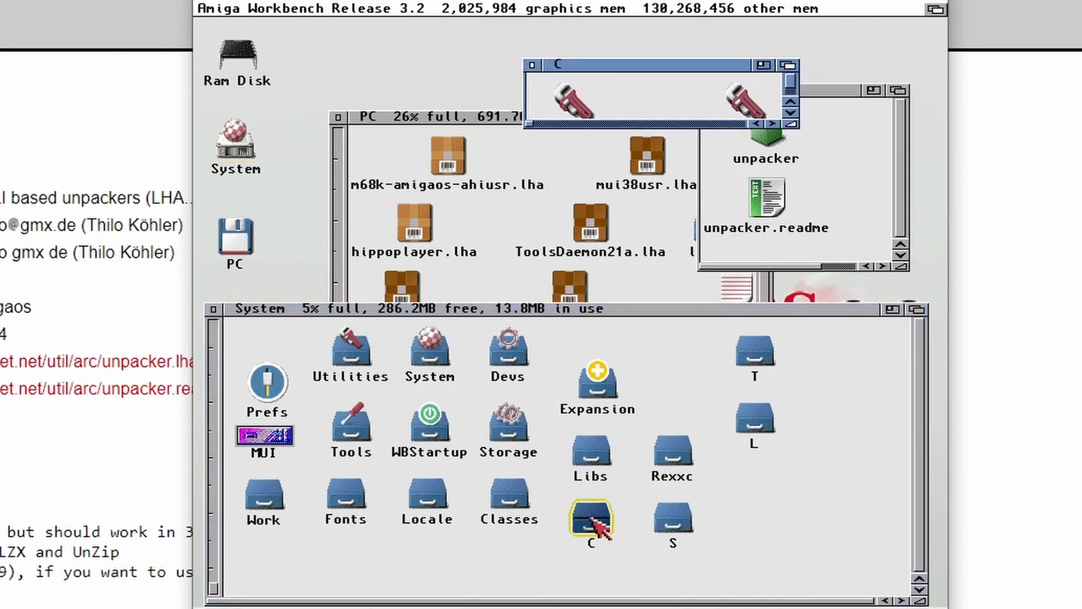
left_click_drag(790, 124, 912, 205)
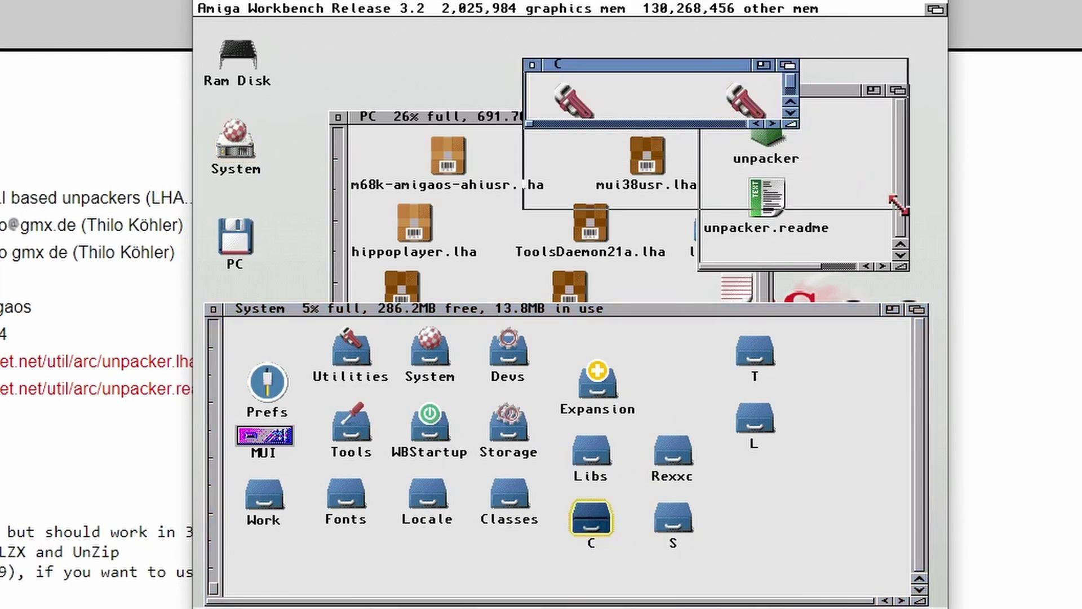
left_click_drag(691, 69, 588, 309)
left_click(767, 145)
left_click_drag(768, 144, 547, 385)
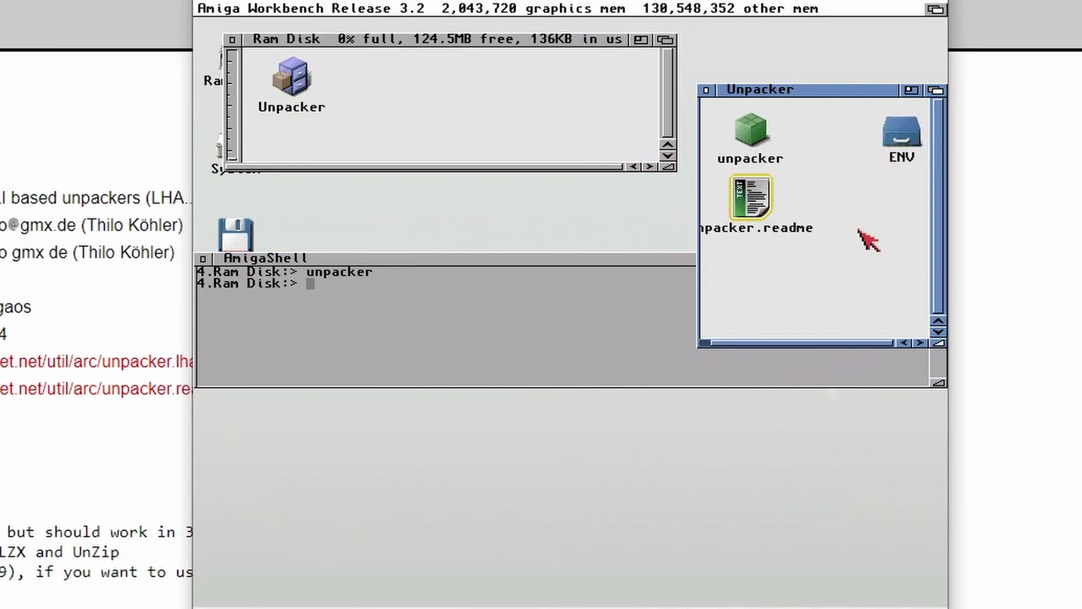
Step: Open the Unpacker ENV drawer, close Ram Disk, and open System:Prefs showing all files
double_click(902, 131)
left_click_drag(793, 124, 873, 158)
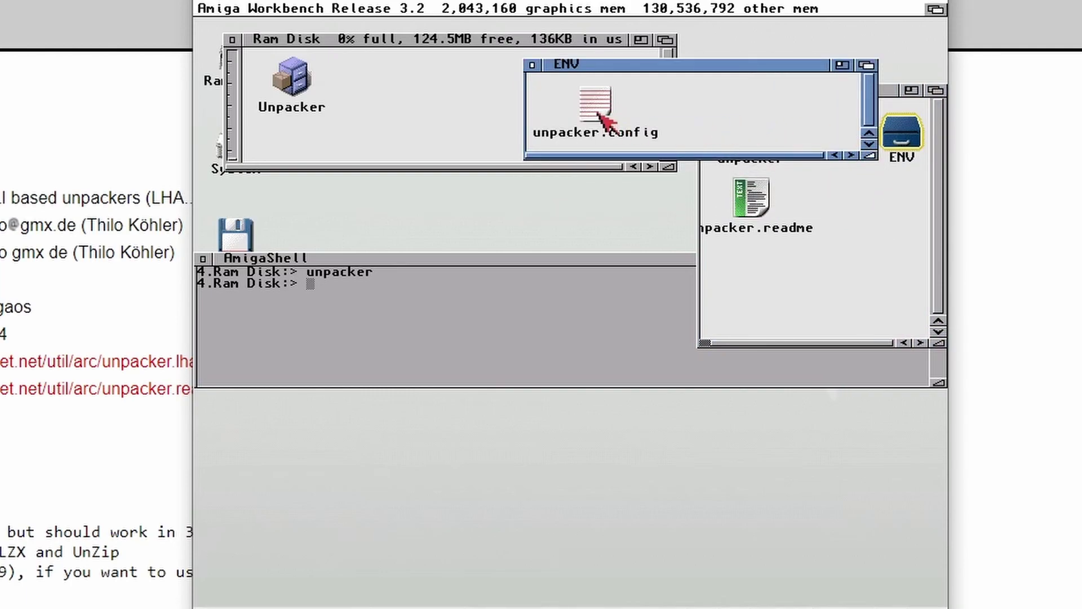
left_click(232, 39)
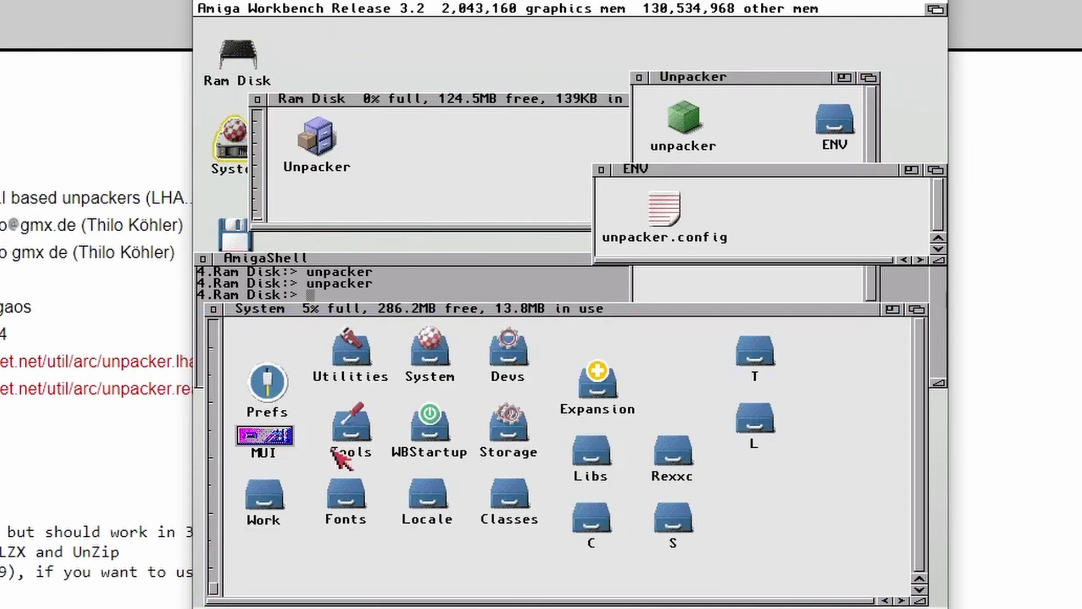
double_click(275, 404)
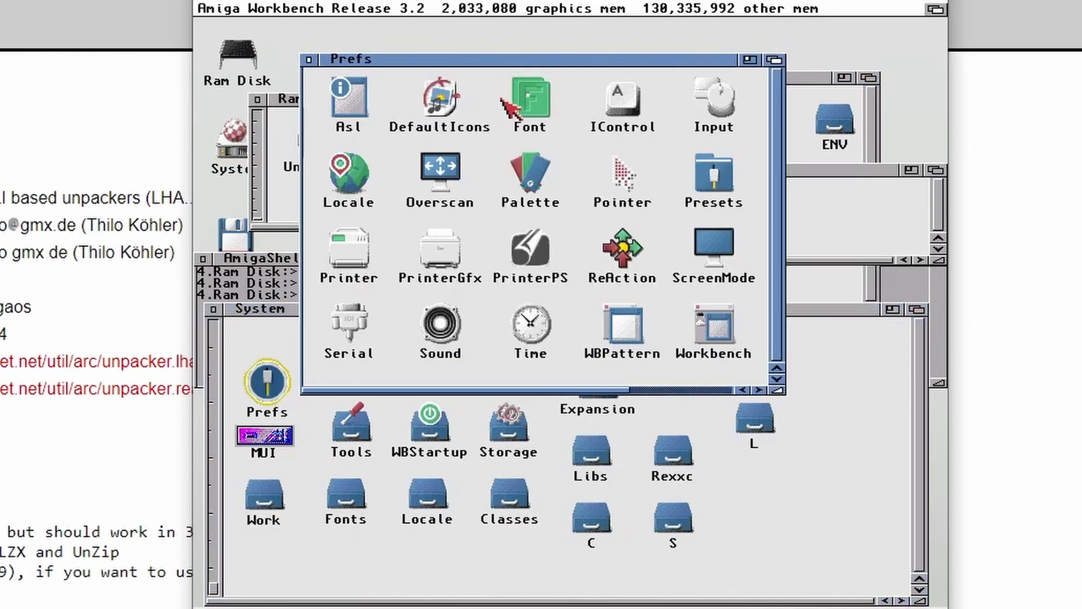
right_click(474, 309)
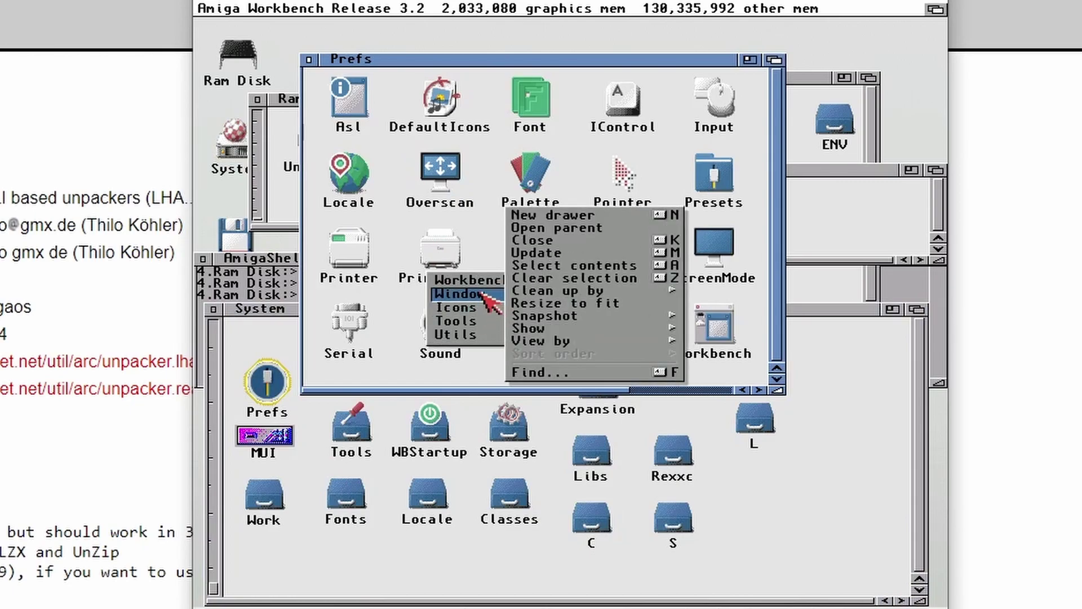
right_click(654, 342)
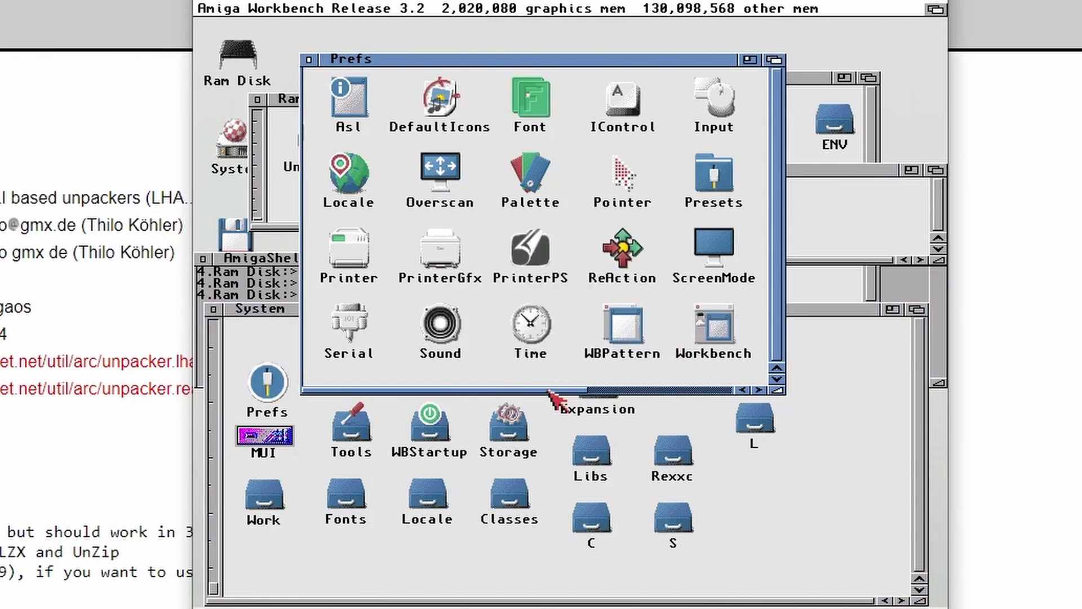
left_click_drag(549, 391, 661, 391)
Step: Open the Env-Archive drawer and arrange the Env-Archive and ENV windows side by side
left_click(660, 309)
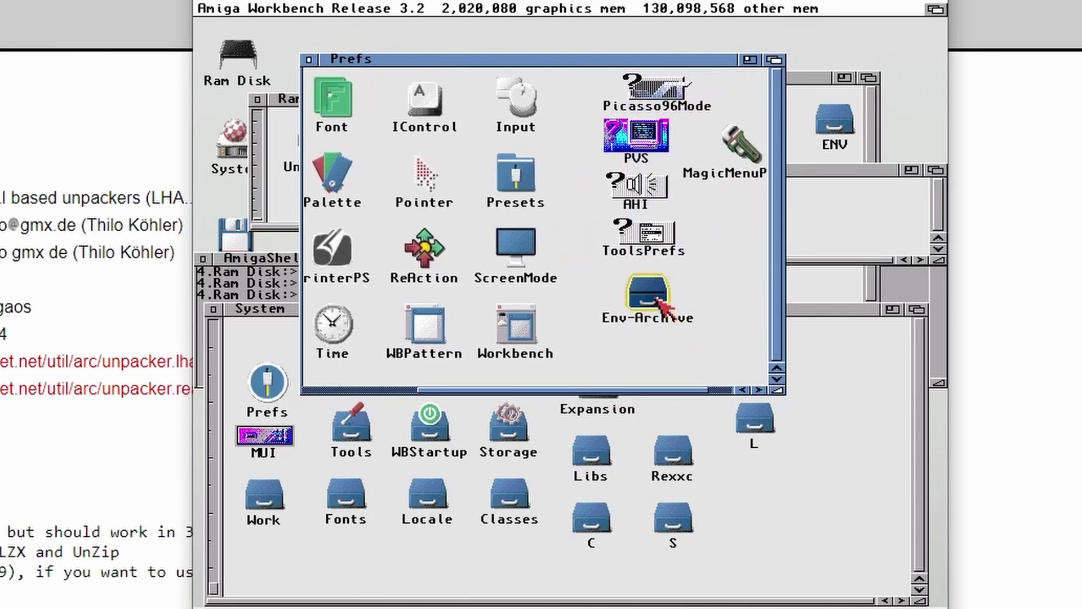
double_click(661, 309)
left_click_drag(792, 124, 855, 204)
left_click_drag(723, 76, 629, 158)
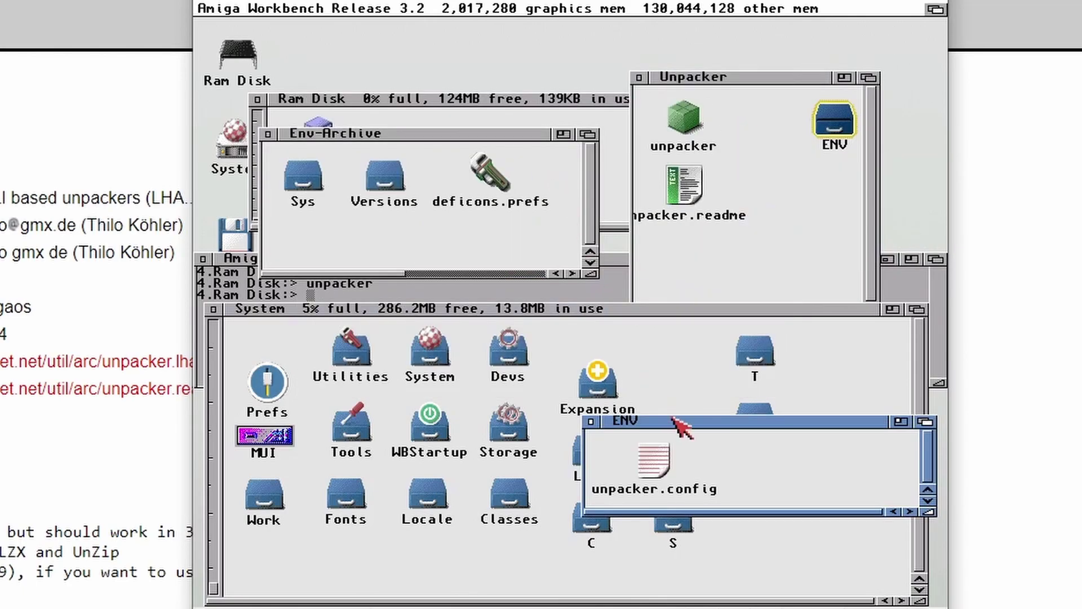
left_click_drag(684, 424, 695, 159)
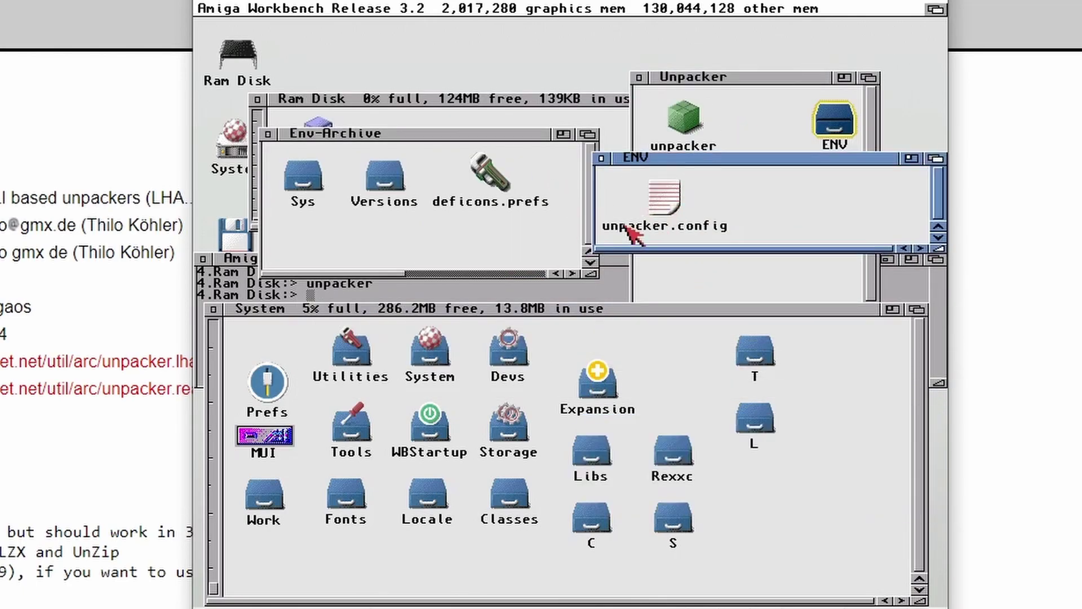
Step: Copy unpacker.config into Env-Archive, then close the Env-Archive, ENV and Unpacker windows
left_click_drag(676, 199, 516, 233)
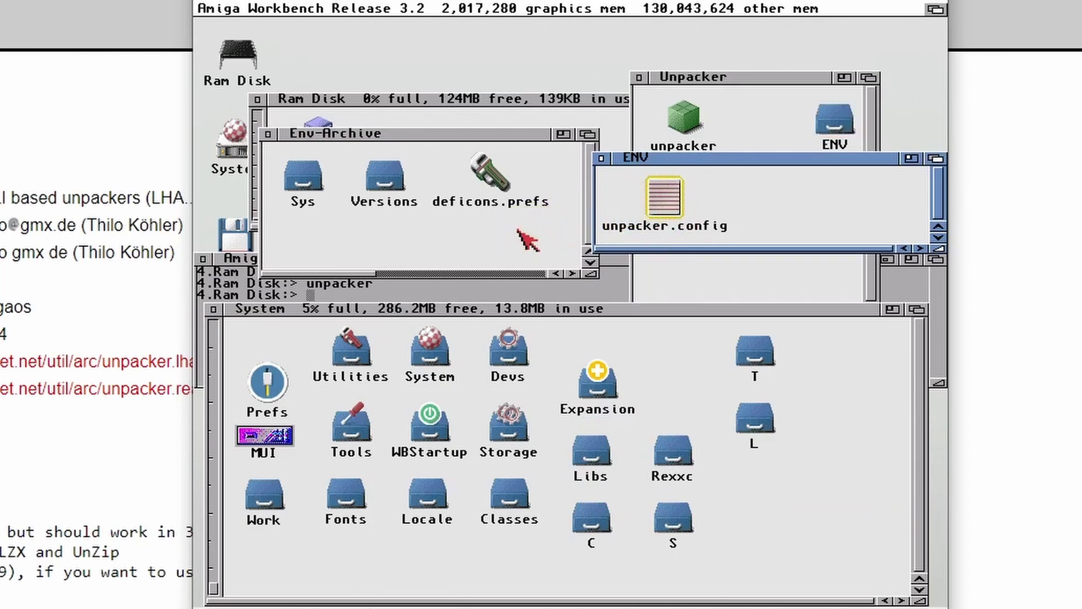
left_click(269, 135)
left_click(601, 158)
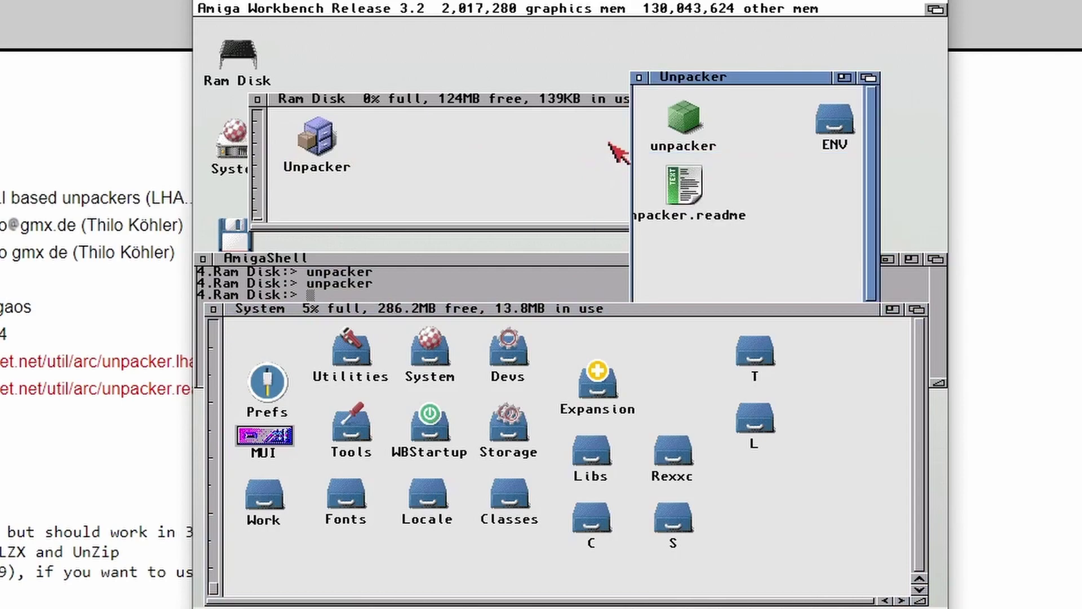
left_click(640, 78)
Step: Close the System window and rerun the previous unpacker command in AmigaShell
left_click(289, 256)
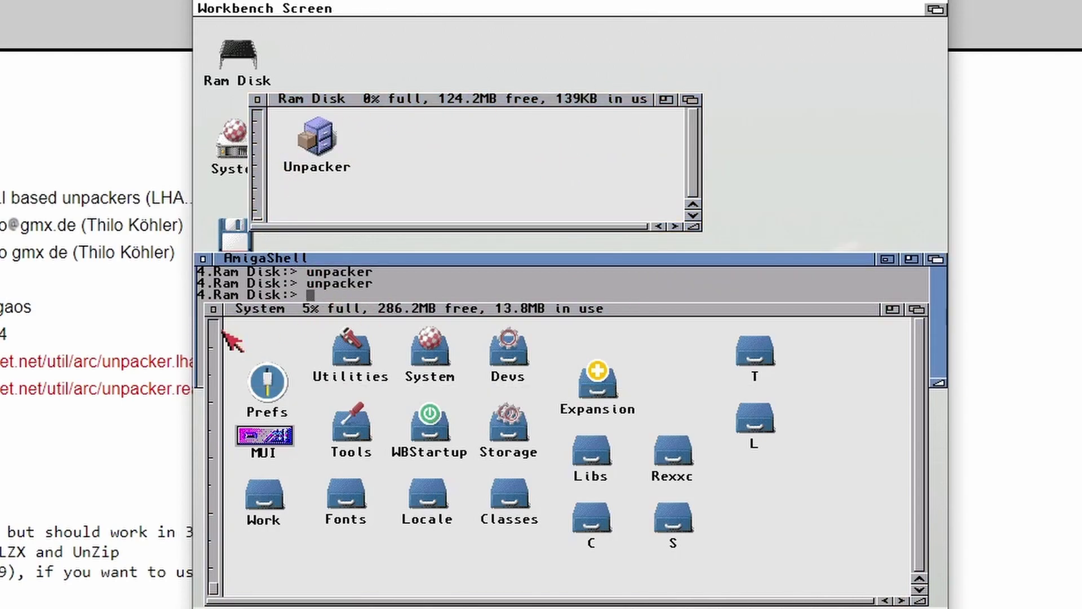
left_click(214, 309)
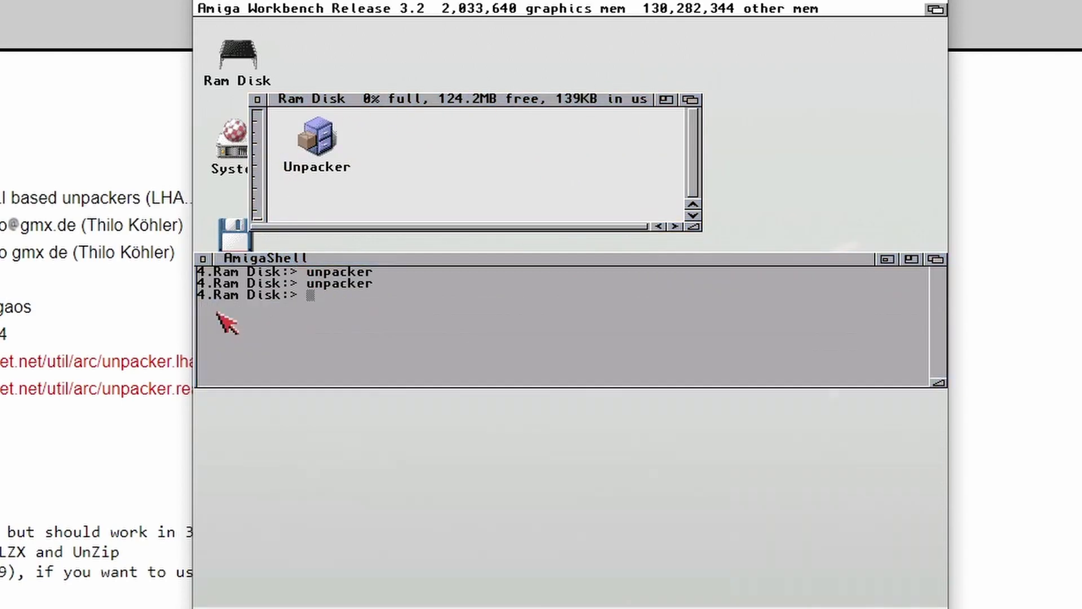
left_click(426, 347)
key("Up")
key("Return")
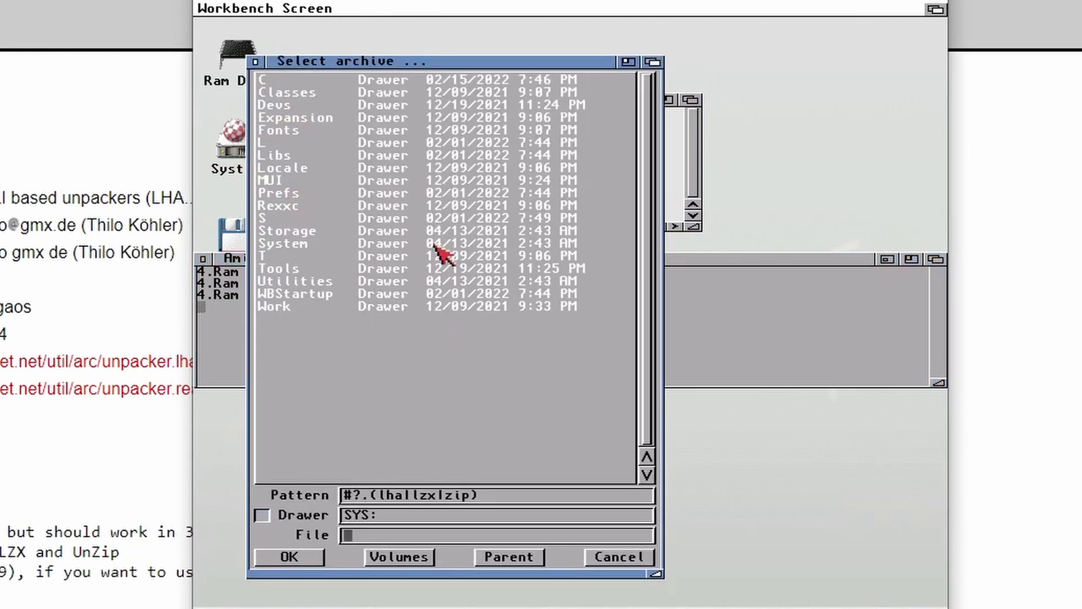
Step: Cancel unpacker's archive requester, then close the shell and Ram Disk windows
left_click(257, 62)
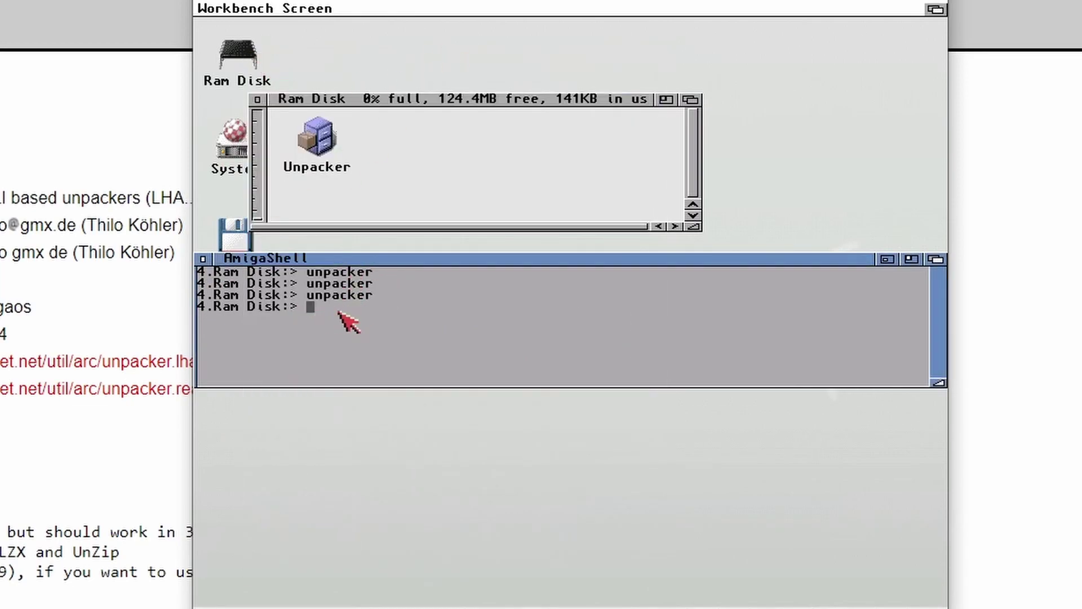
left_click(204, 259)
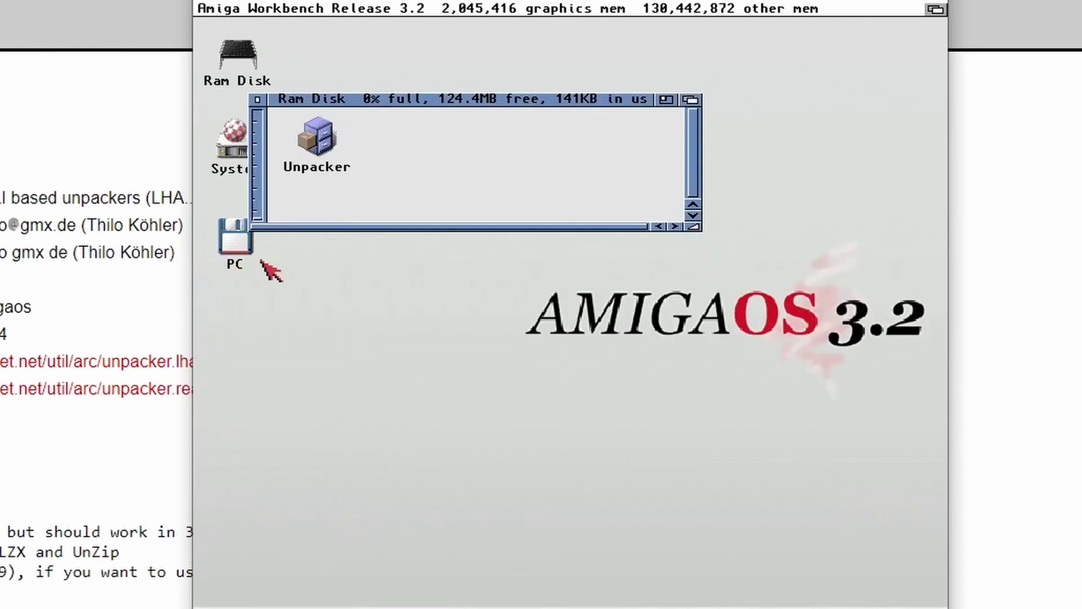
left_click(258, 100)
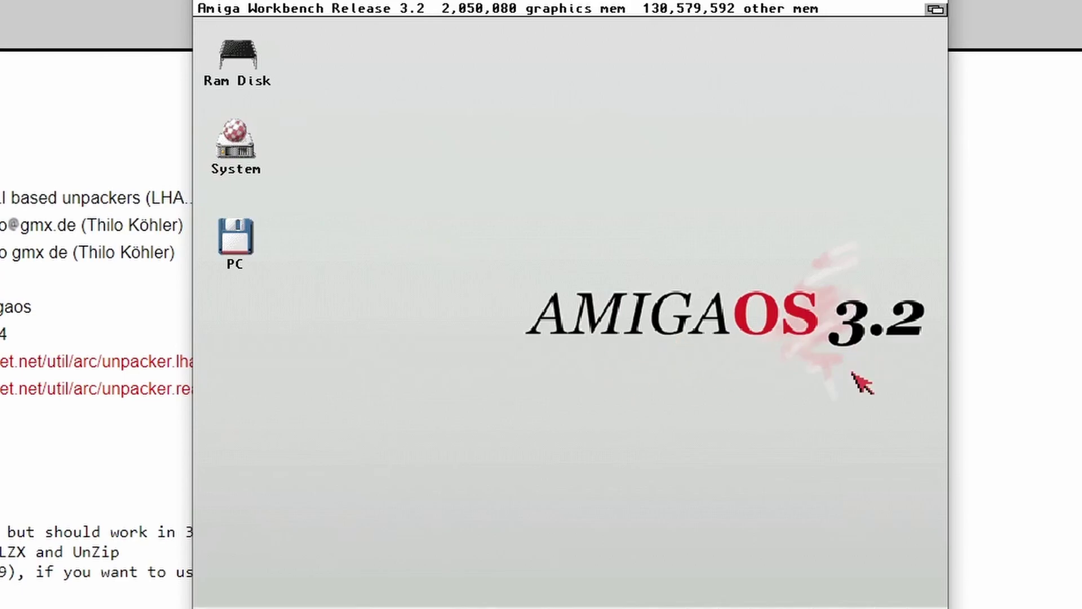
Step: Open the System drive and then its Prefs drawer
double_click(239, 143)
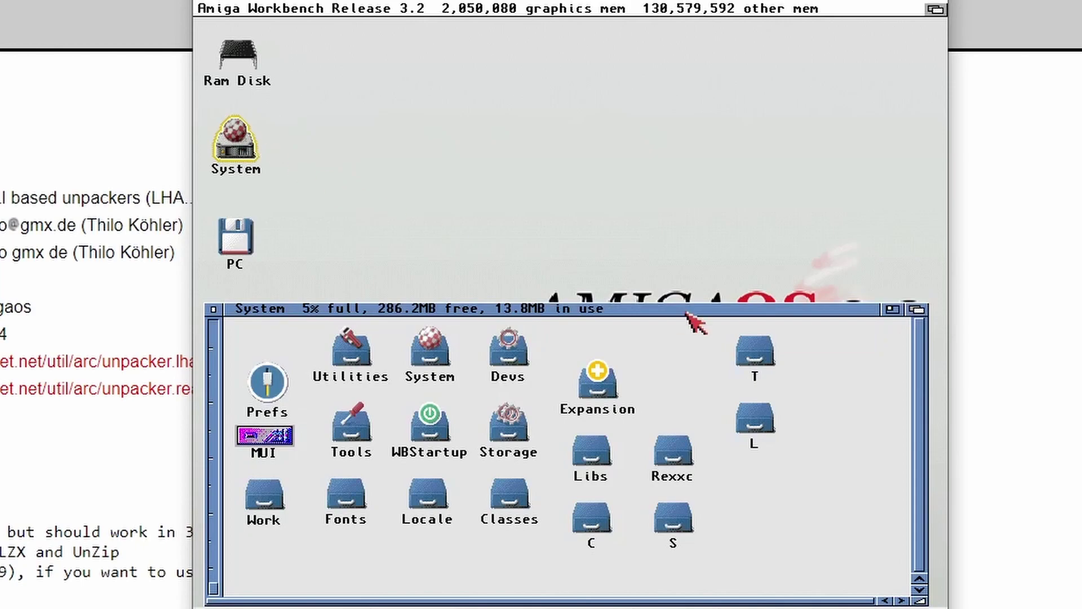
double_click(268, 383)
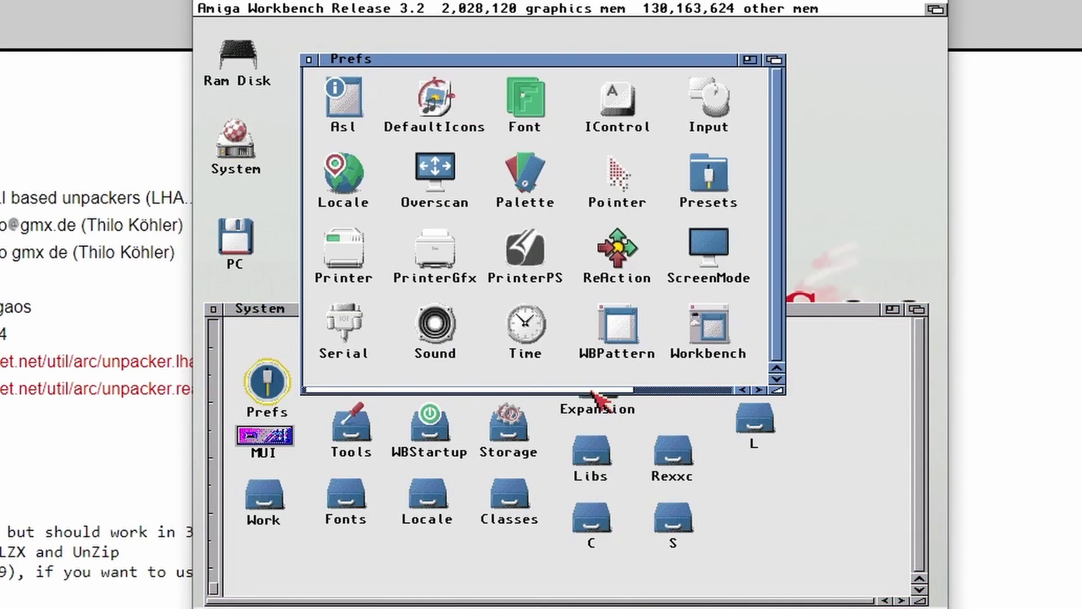
left_click_drag(592, 392, 567, 407)
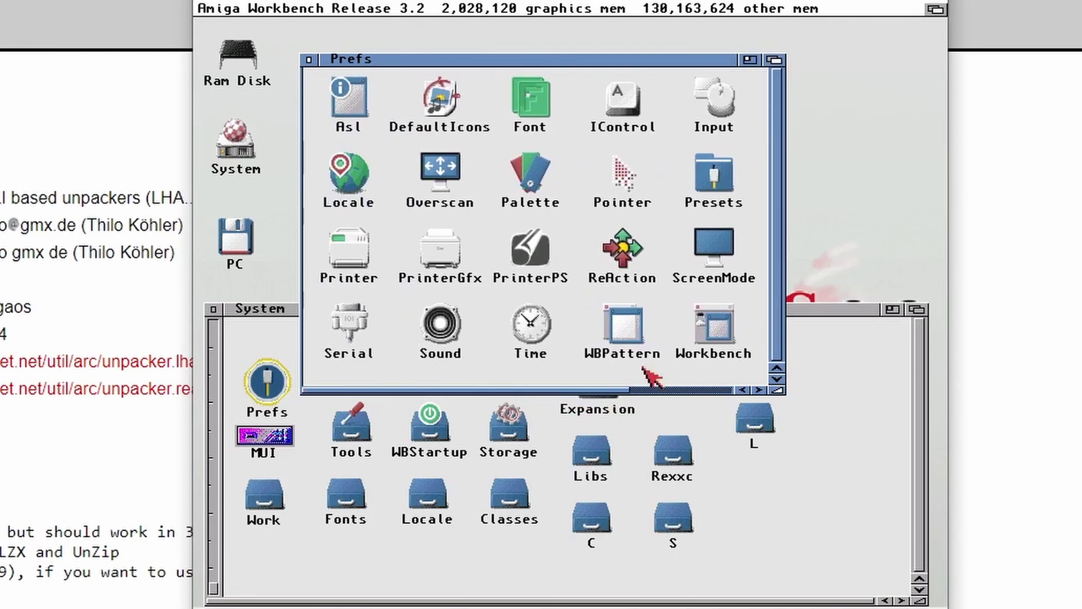
Step: Launch DefaultIcons preferences and pick the 'archive' file type from its list
double_click(440, 100)
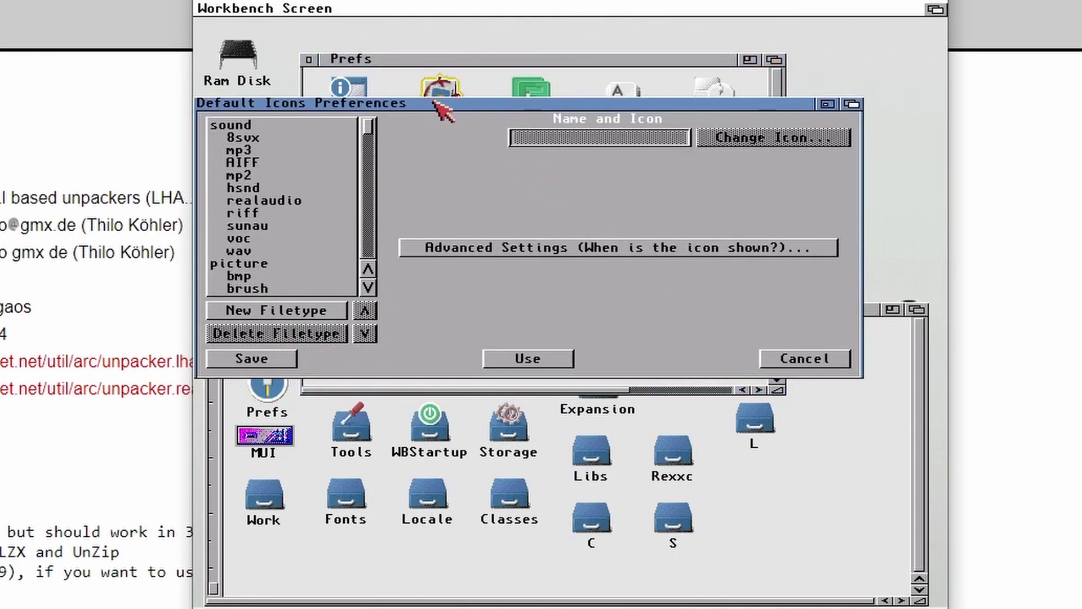
left_click_drag(434, 100, 438, 133)
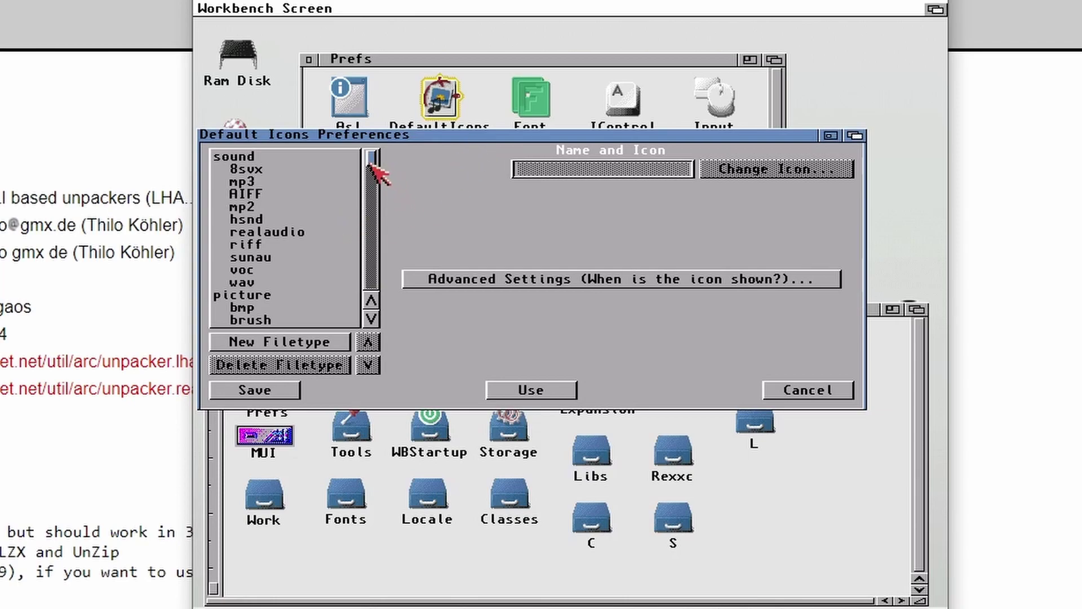
left_click_drag(372, 164, 386, 201)
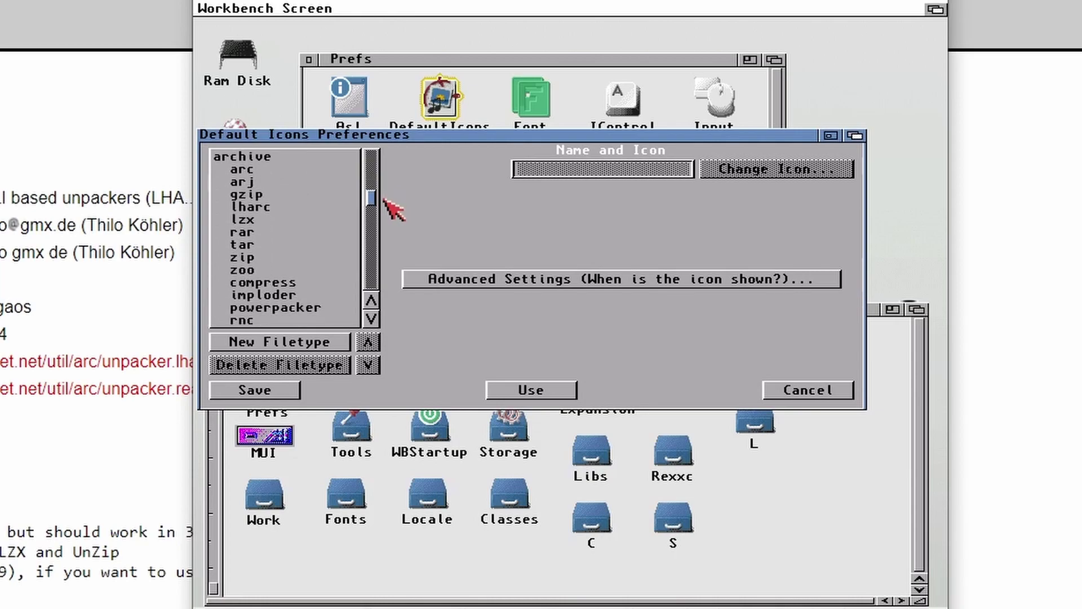
left_click(262, 158)
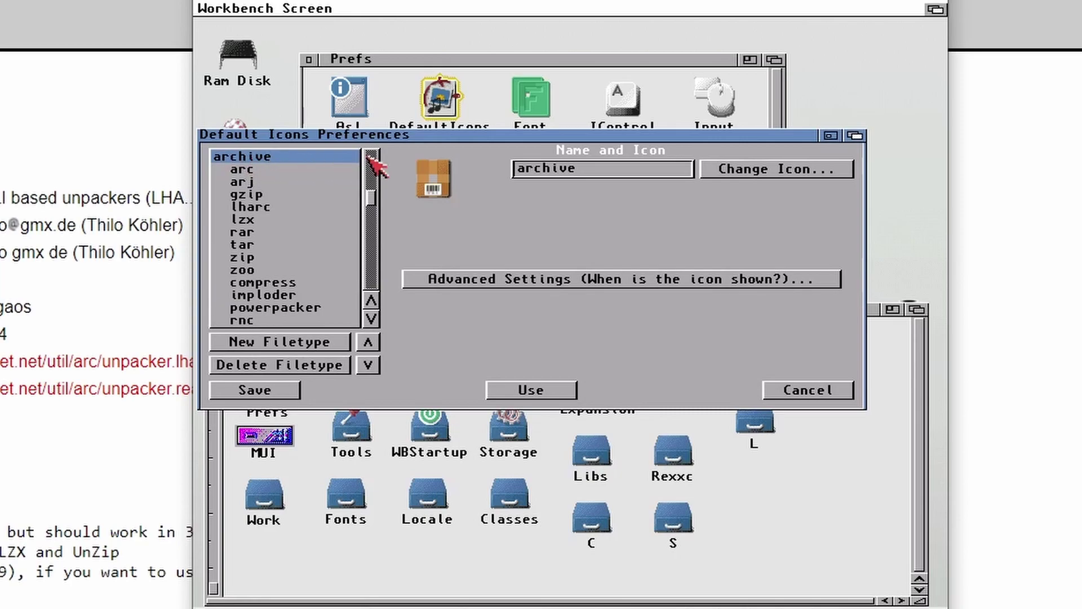
Step: Set def_archive's default tool to 'unpacker' starting from Shell, and save the icon
double_click(444, 180)
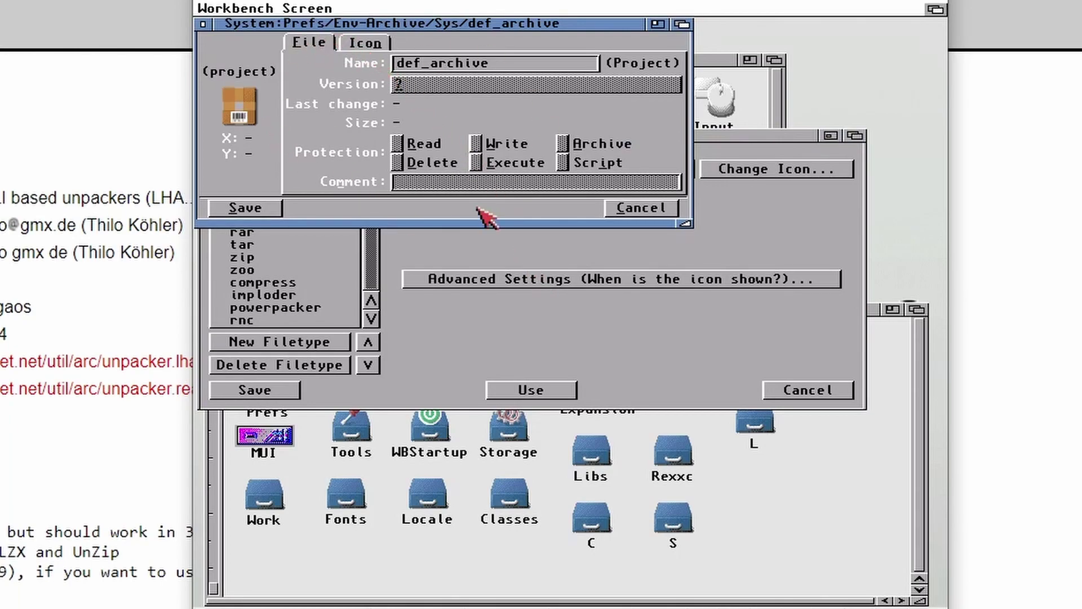
left_click_drag(411, 29, 425, 52)
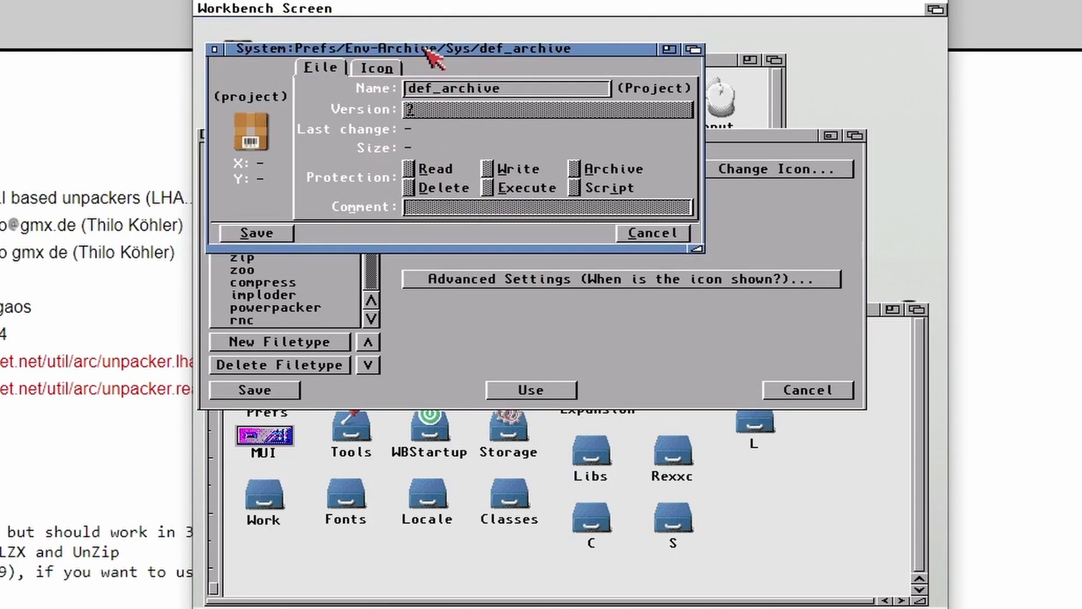
left_click(389, 68)
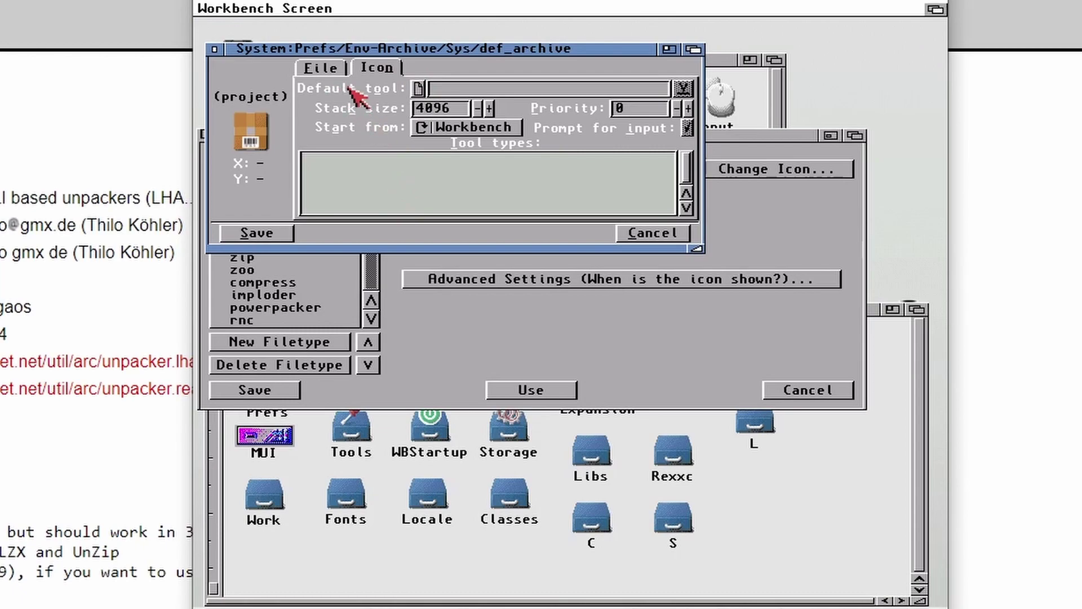
left_click(456, 91)
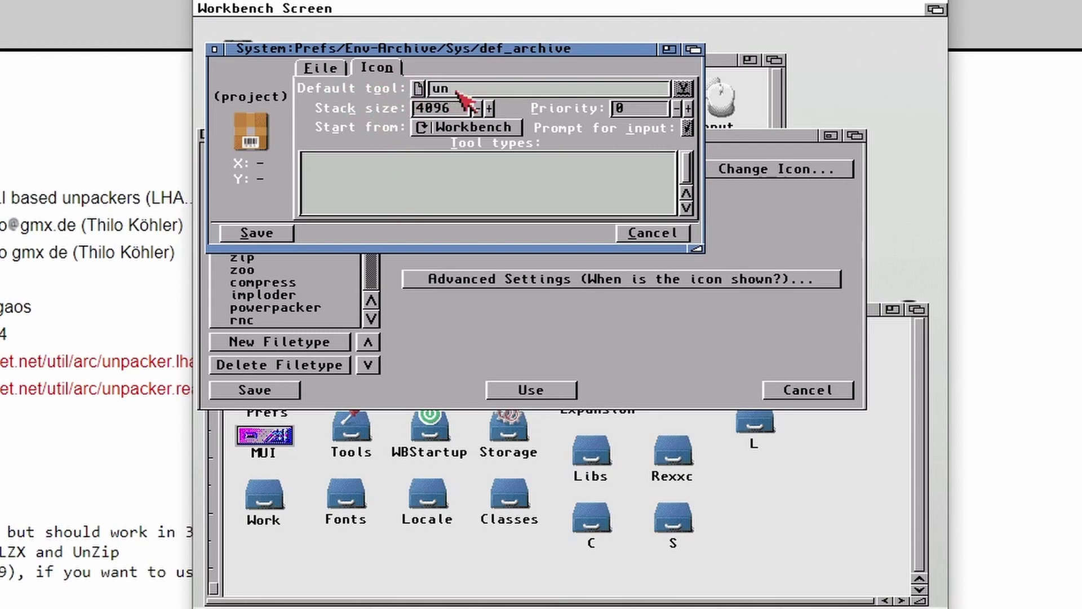
type("unpacker")
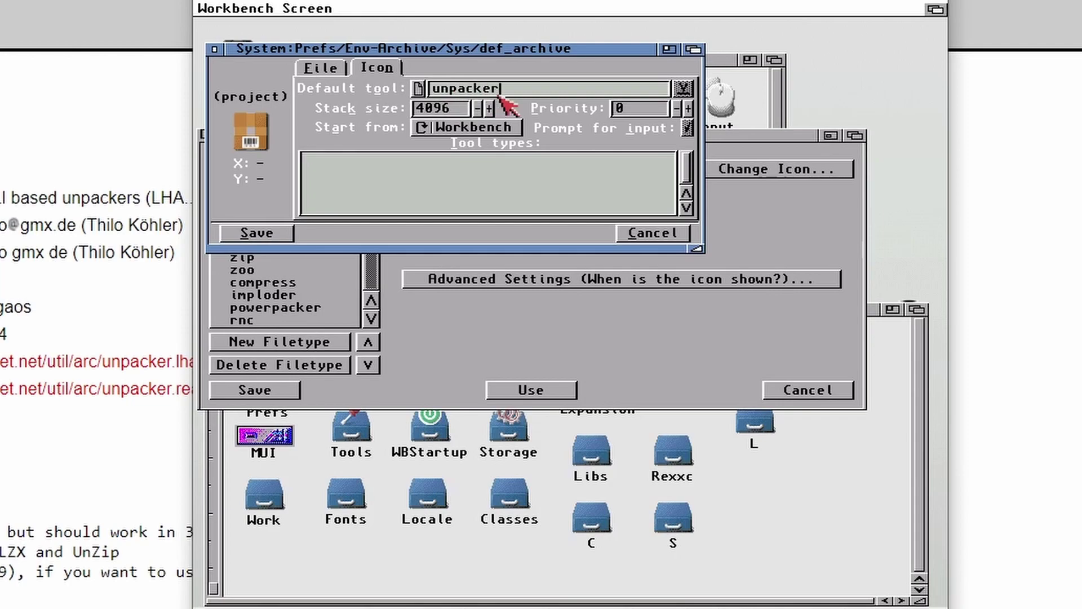
left_click(275, 241)
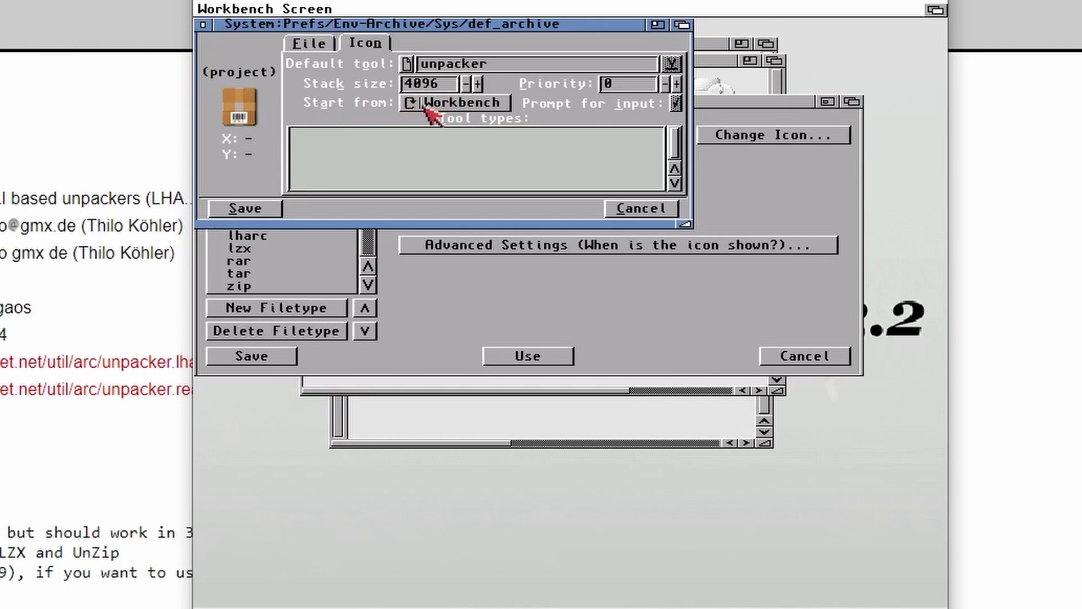
left_click_drag(468, 107, 492, 118)
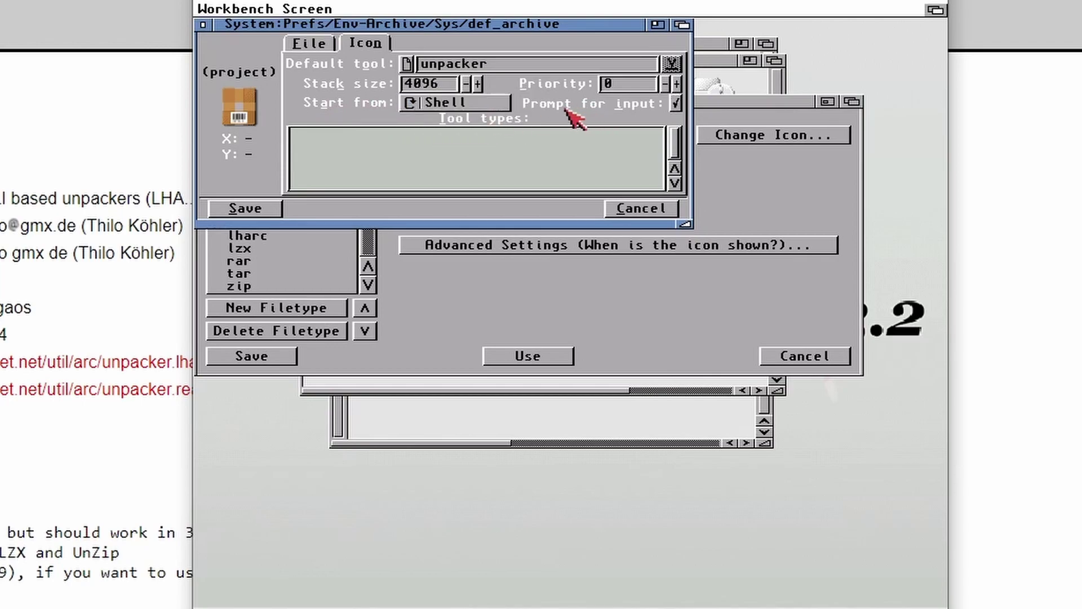
left_click(262, 214)
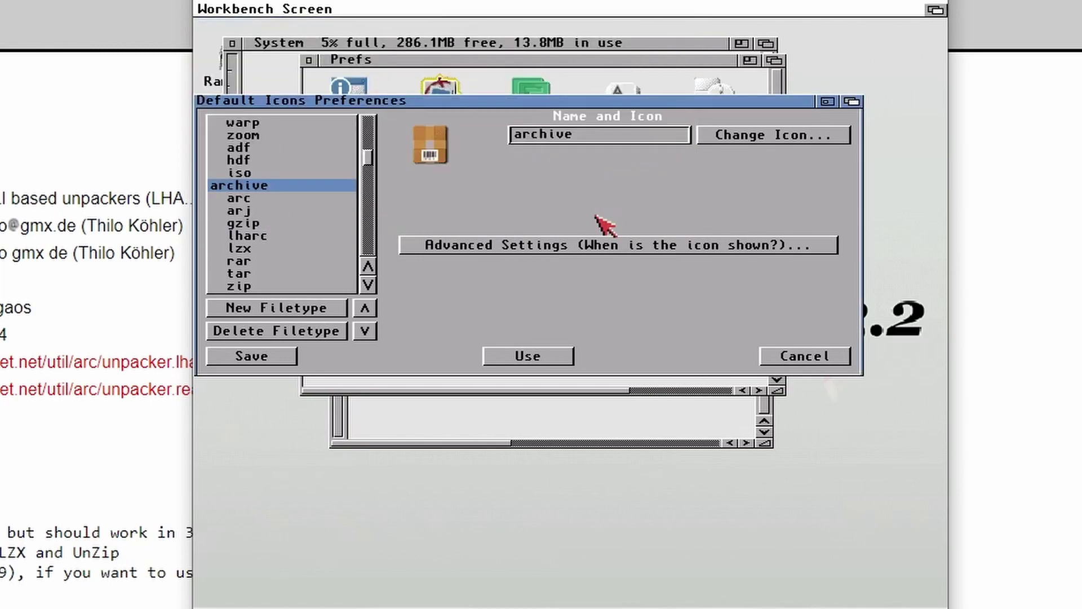
Step: Save Default Icons preferences, close Prefs, reboot with Ctrl-Amiga-Amiga, and open the PC disk
left_click(262, 363)
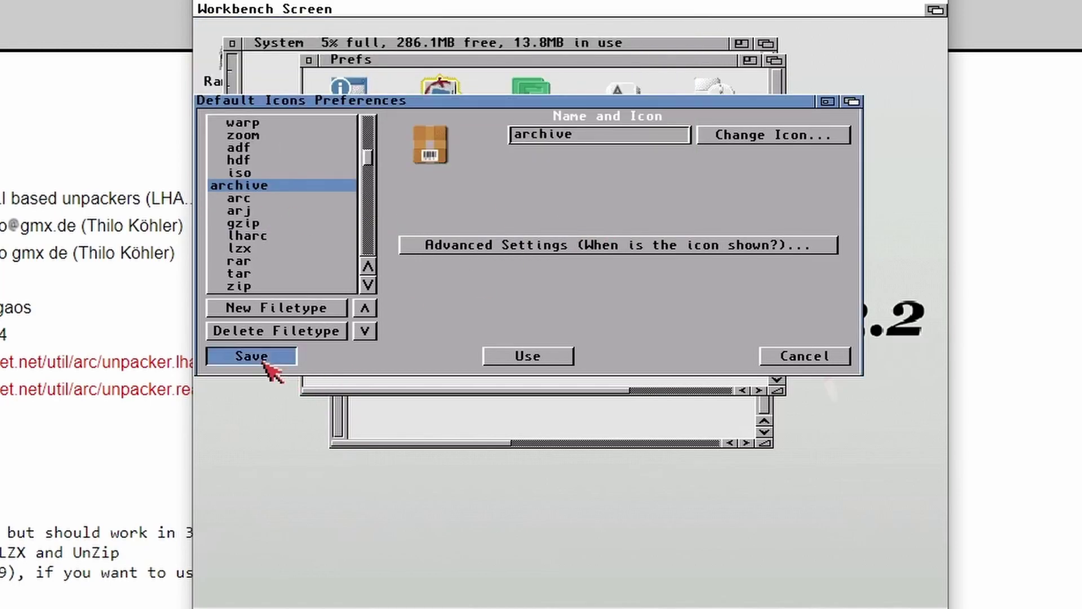
left_click(309, 60)
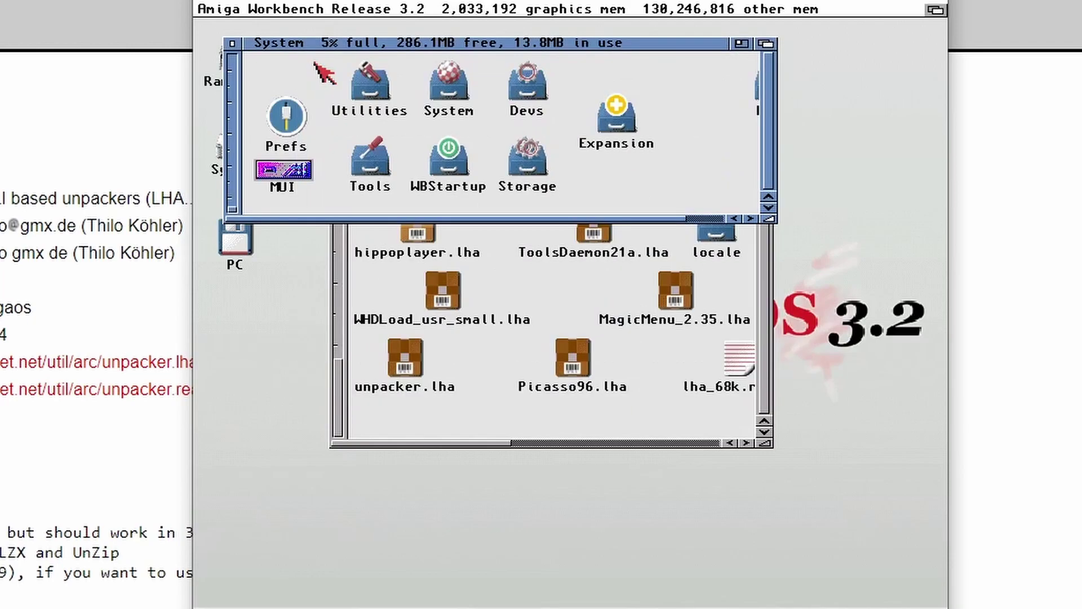
key("ctrl+super+super")
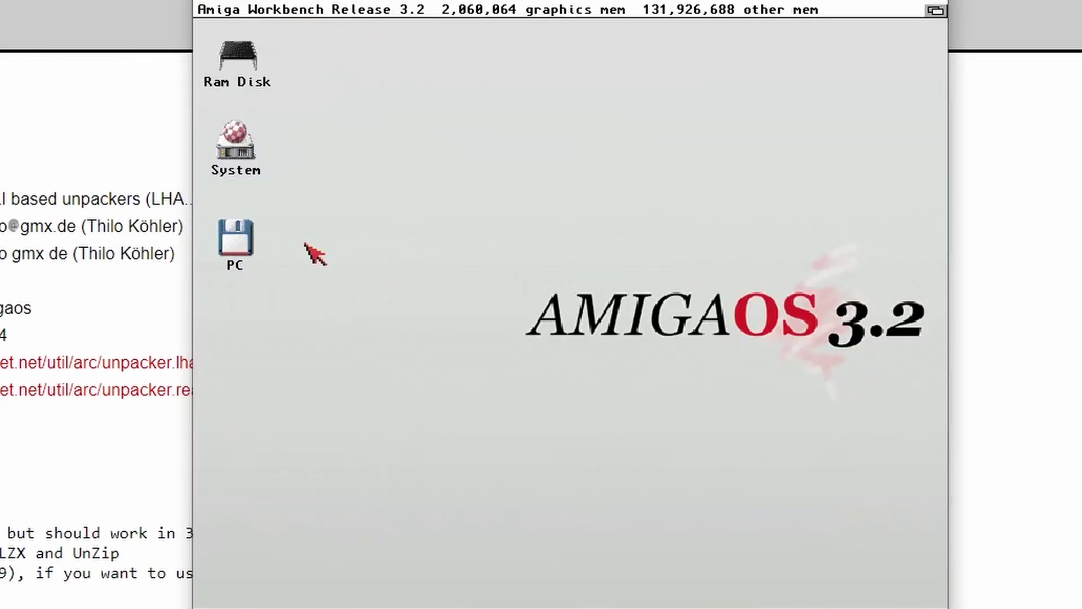
double_click(241, 243)
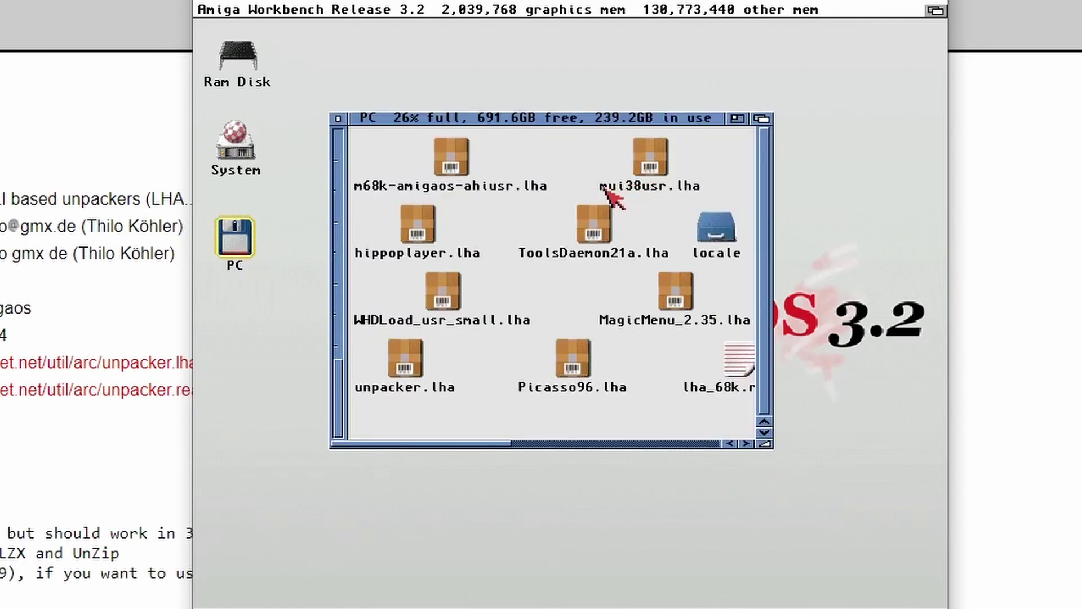
Step: Unpack mui38usr.lha with unpacker into Ram: and dismiss the extraction log
double_click(656, 164)
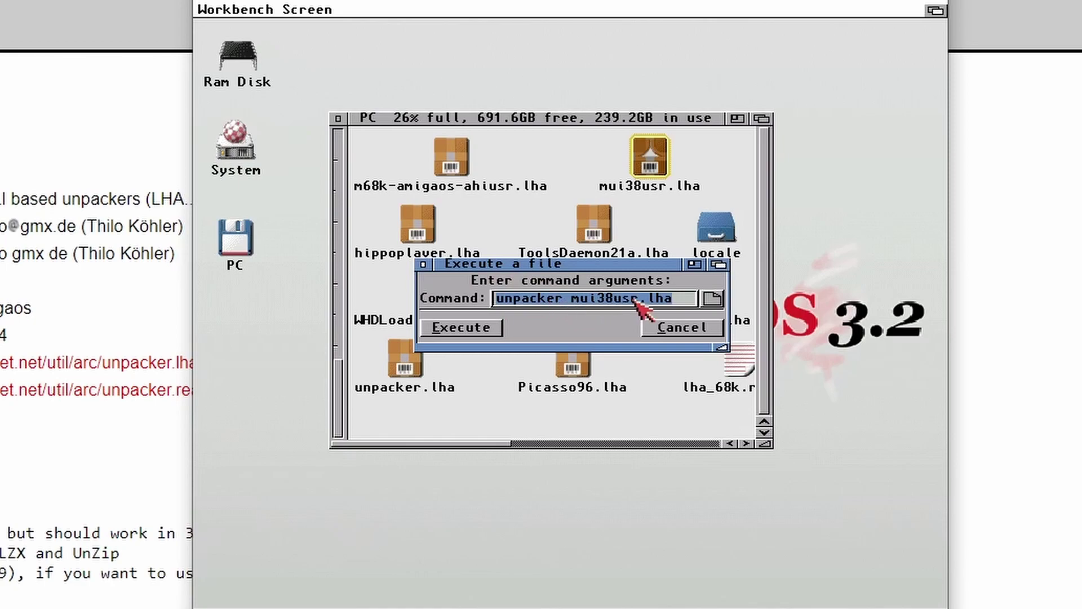
left_click(463, 326)
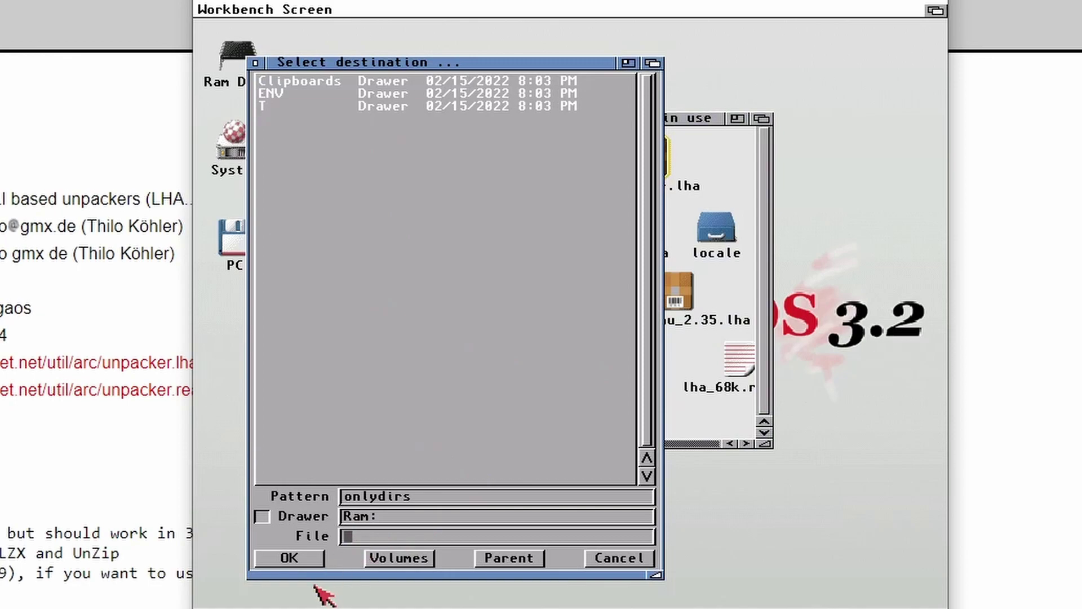
left_click(310, 558)
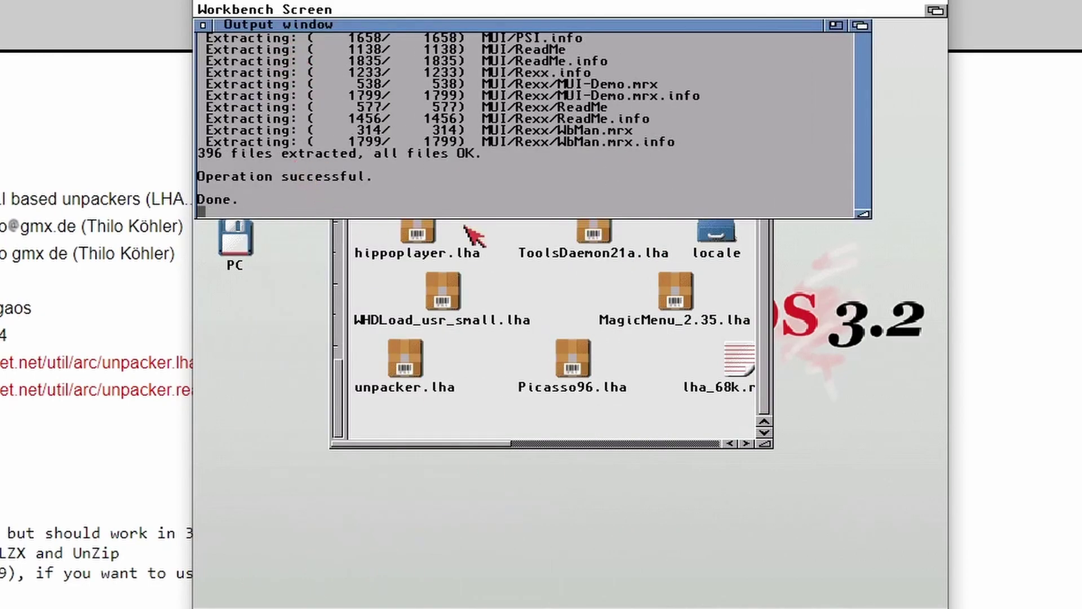
left_click(204, 25)
Step: Check the extracted MUI drawer in Ram Disk, then close it and return to the PC drawer
double_click(244, 59)
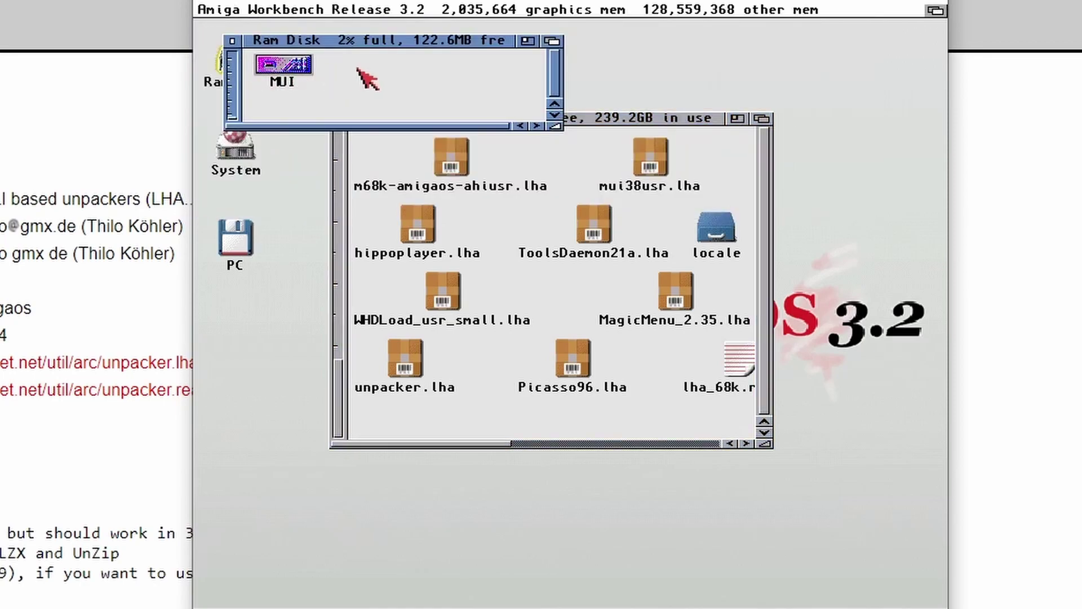
double_click(296, 67)
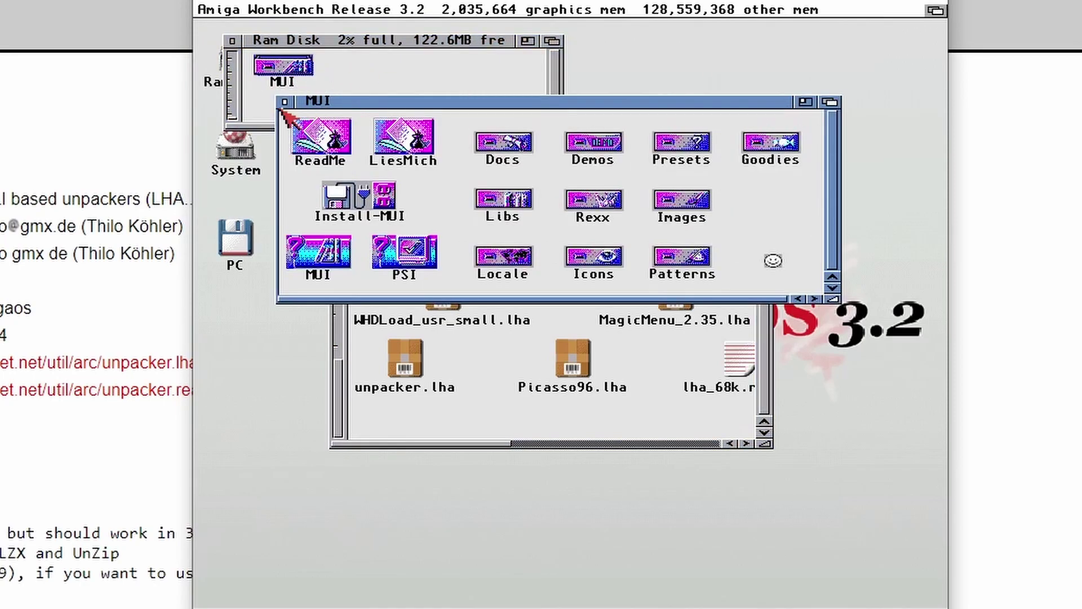
left_click(285, 102)
left_click(232, 41)
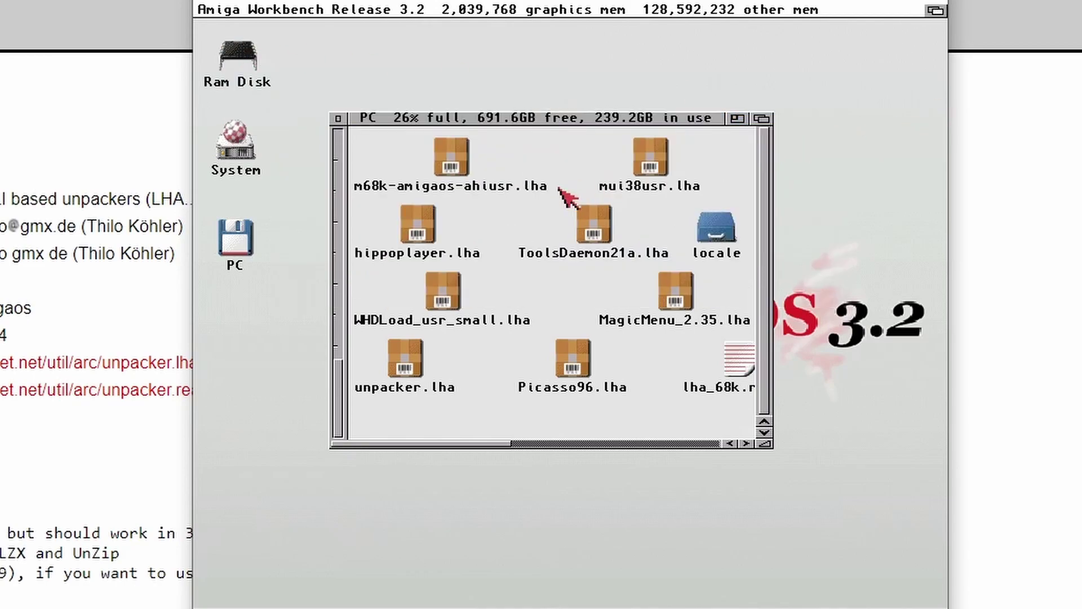
left_click(658, 355)
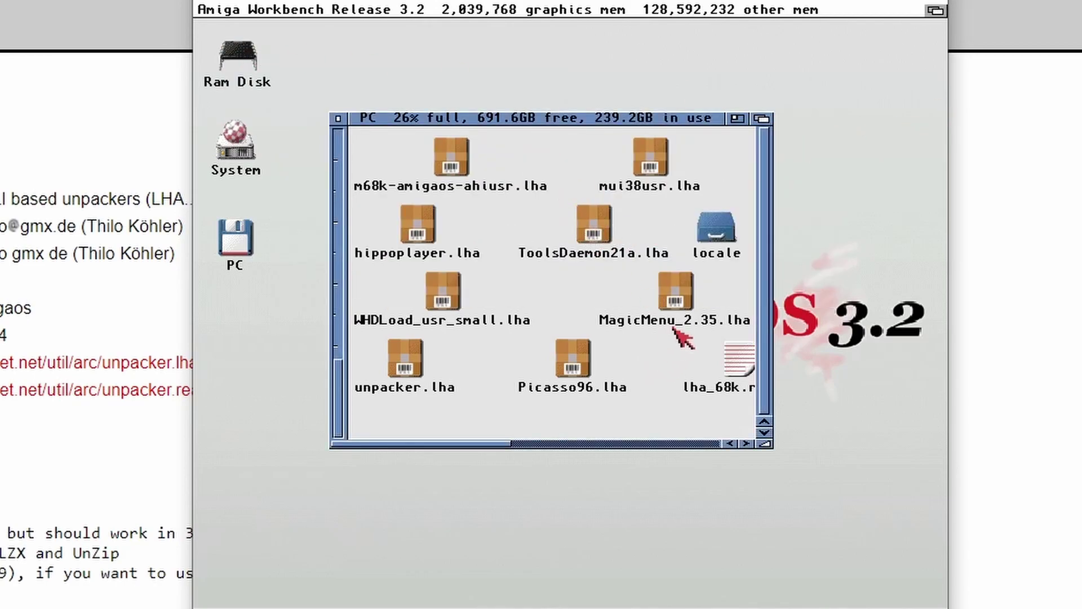
Step: Unpack MagicMenu_2.35.lha with unpacker into Ram: and dismiss the extraction log
double_click(673, 290)
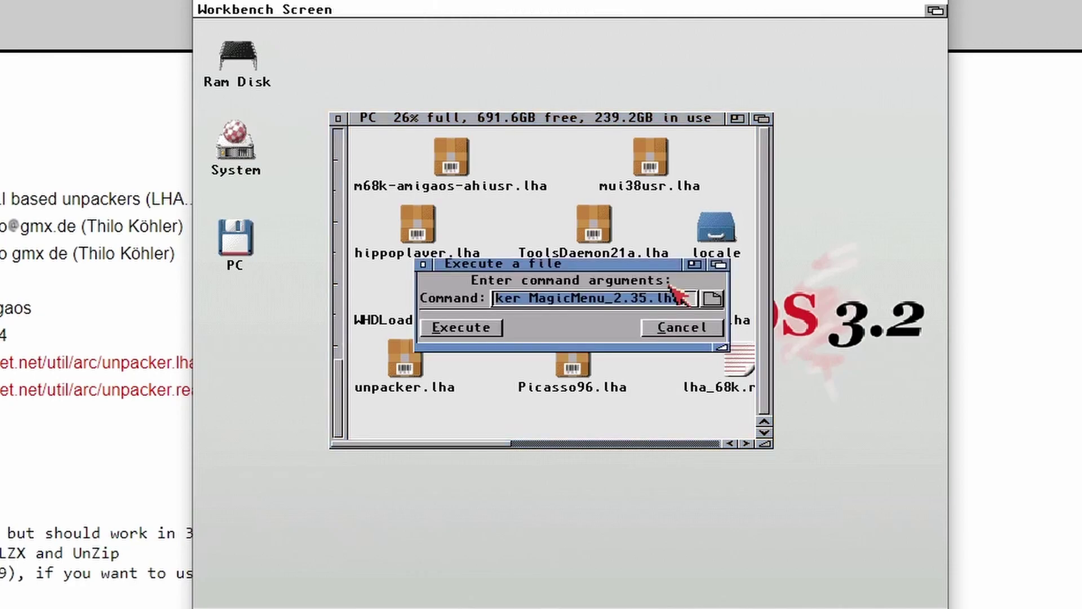
left_click(480, 340)
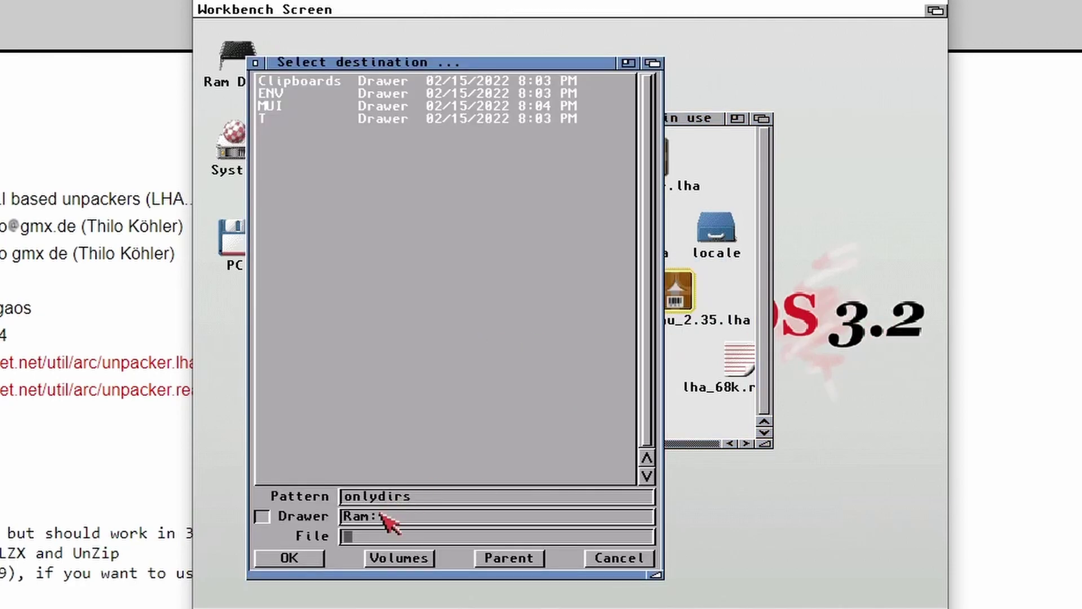
left_click(307, 560)
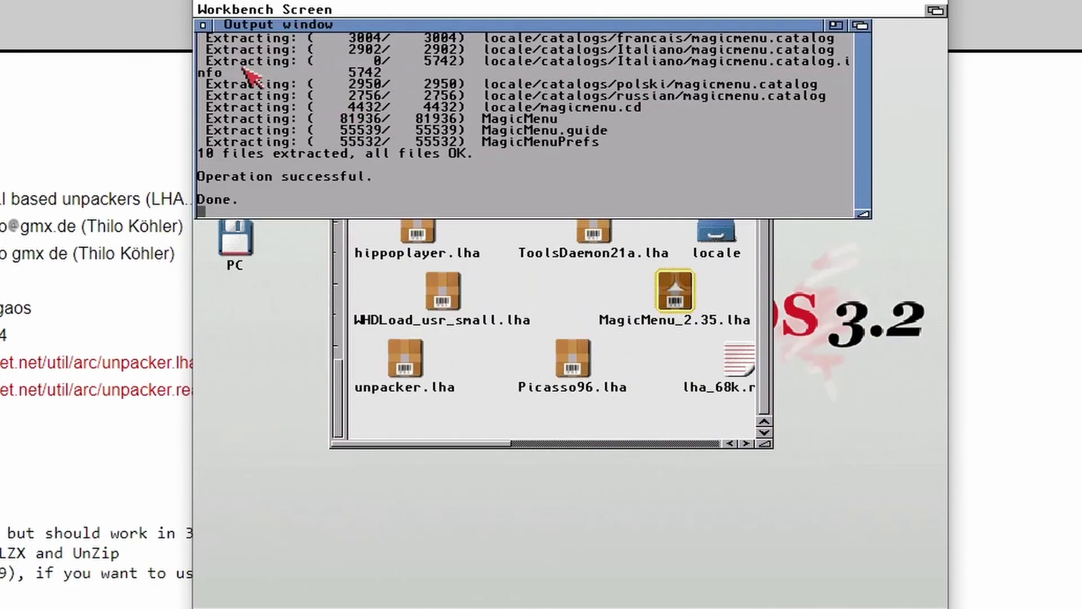
left_click(203, 25)
Step: Show all files in Ram Disk, locate MagicMenuPrefs, then close the window
double_click(232, 60)
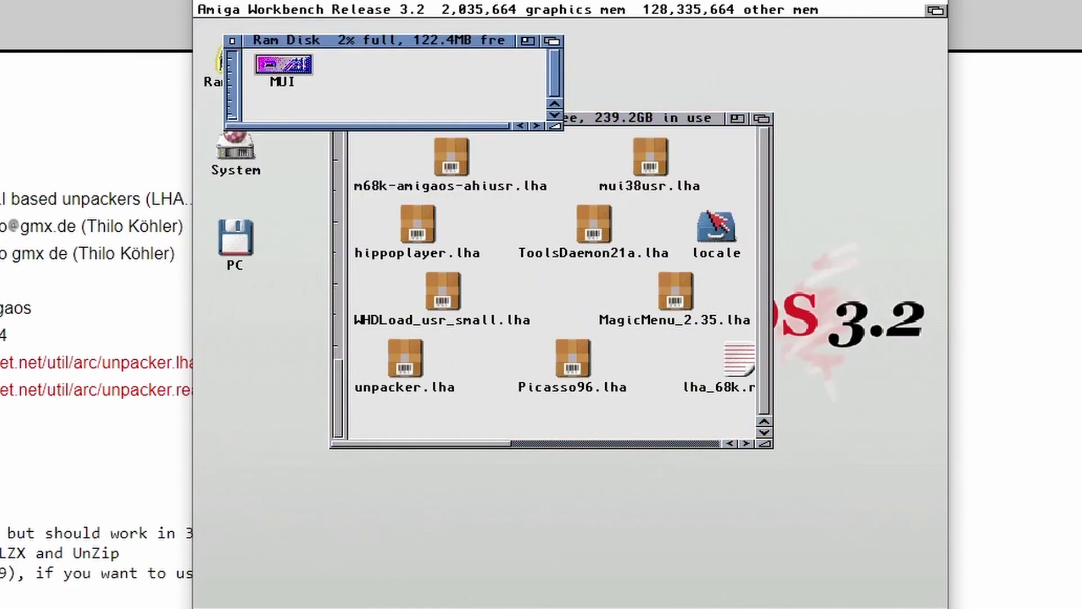
left_click_drag(292, 27, 447, 153)
left_click(407, 83)
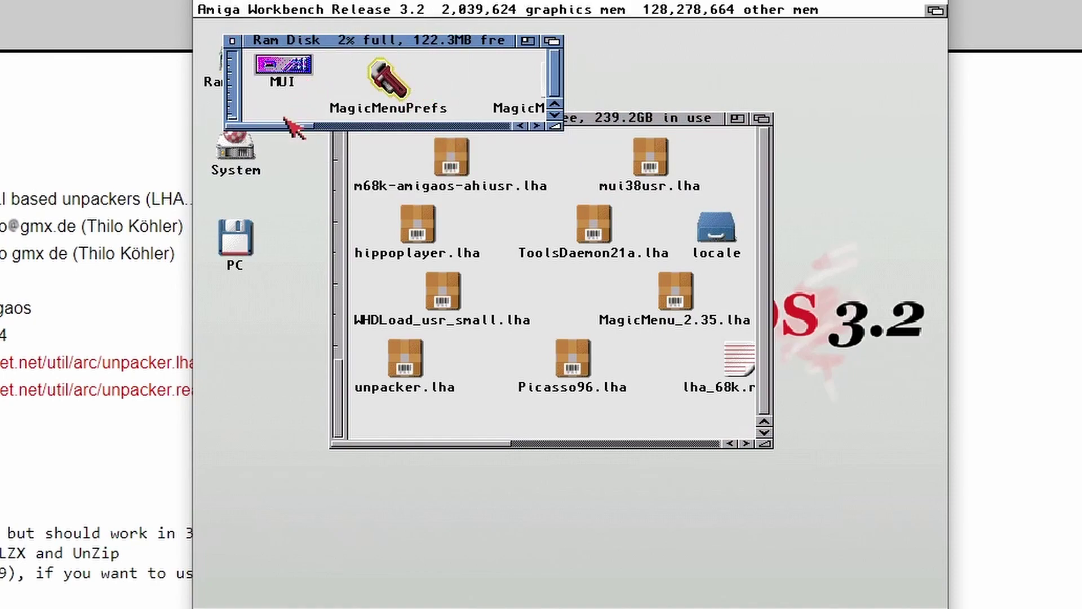
mouse_move(285, 126)
left_mouse_down()
mouse_move(474, 127)
mouse_move(284, 128)
left_mouse_up()
left_click(232, 41)
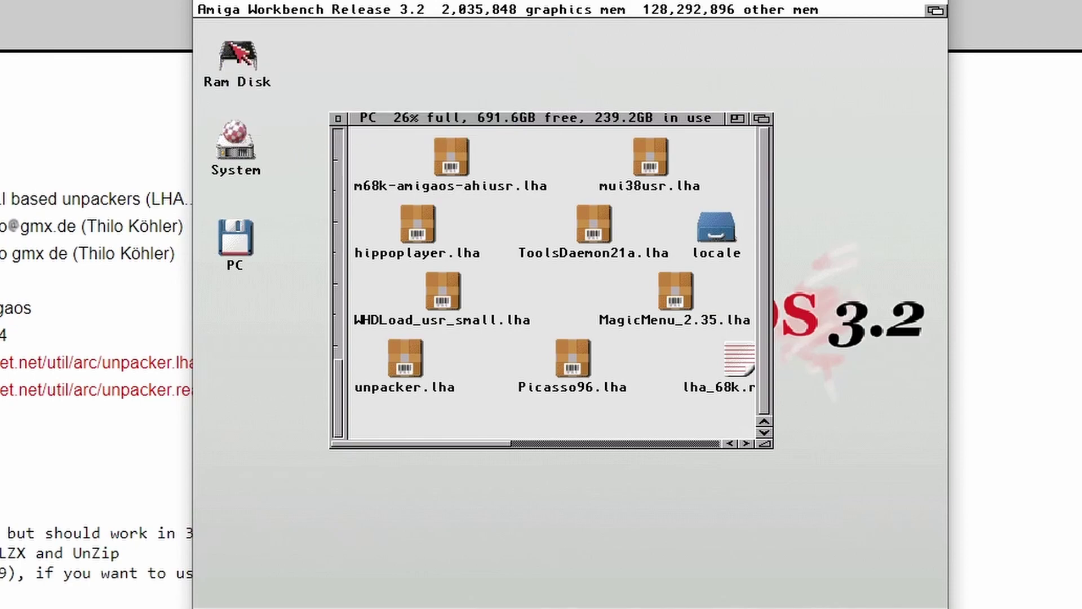